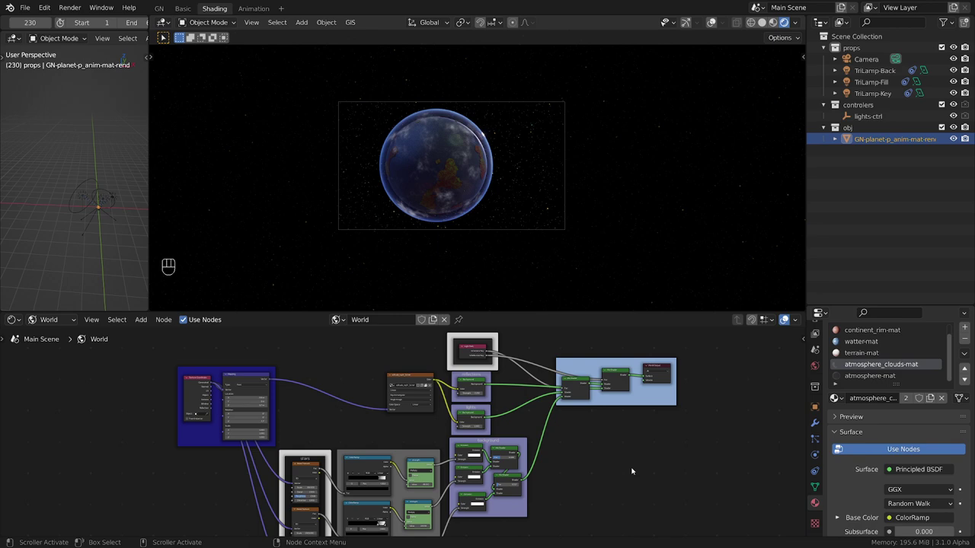
# Examine the World node tree at full size, focusing on the stars, ColorRamp, strength and background frames.
pyautogui.scroll(-4, 388, 368)
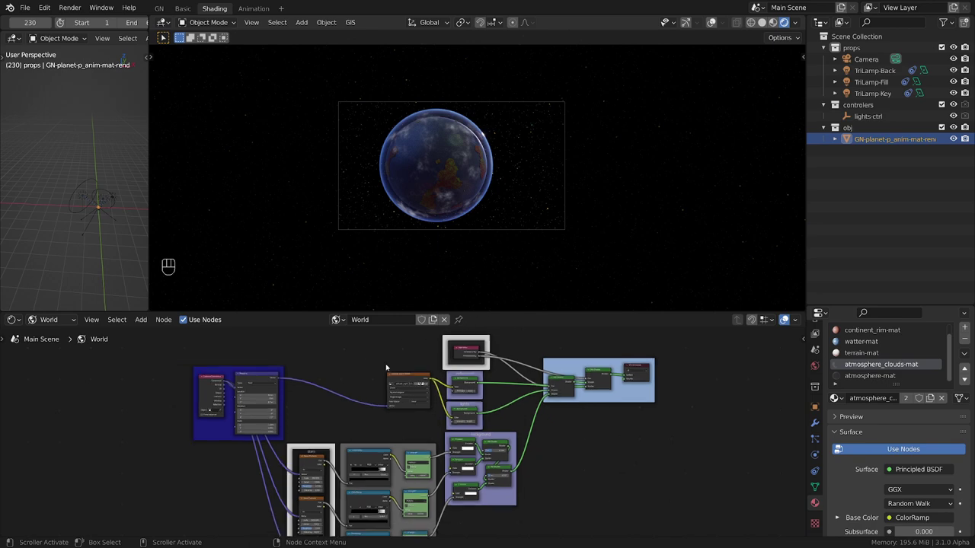
pyautogui.moveTo(357, 411)
pyautogui.mouseDown(button='middle')
pyautogui.moveTo(361, 391)
pyautogui.moveTo(354, 417)
pyautogui.mouseUp(button='middle')
pyautogui.scroll(4, 363, 390)
pyautogui.scroll(-2, 348, 399)
pyautogui.scroll(1, 365, 416)
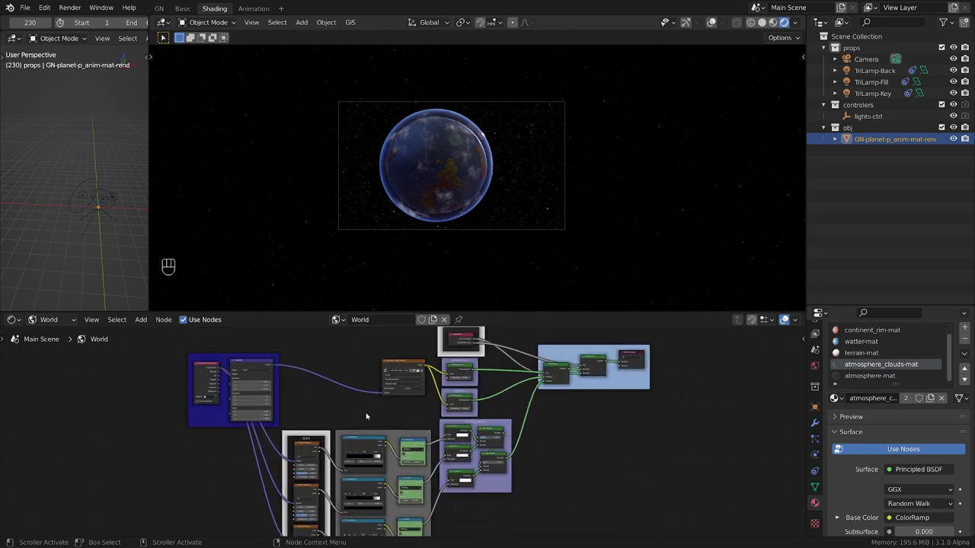
pyautogui.press('ctrl')
pyautogui.hotkey('ctrl', 'space')
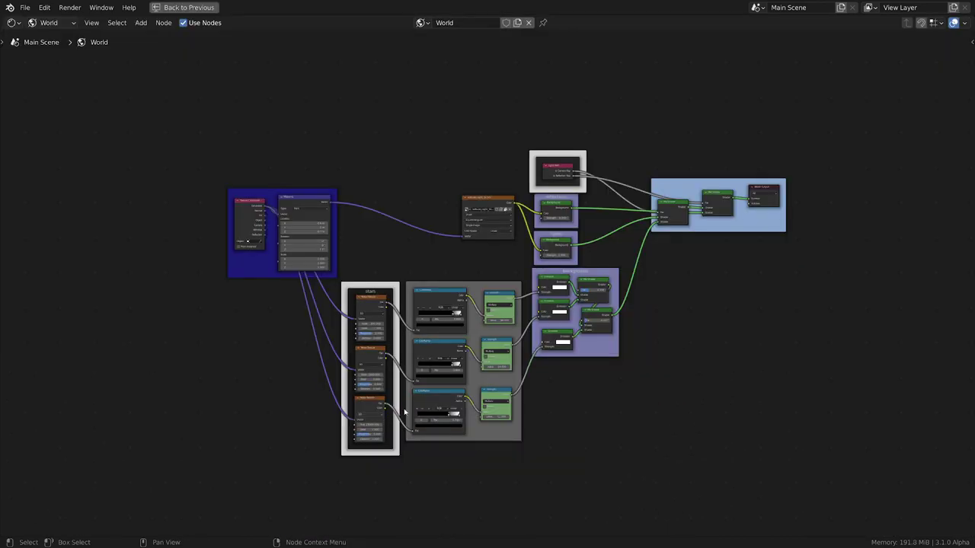
pyautogui.scroll(5, 533, 371)
pyautogui.scroll(1, 533, 371)
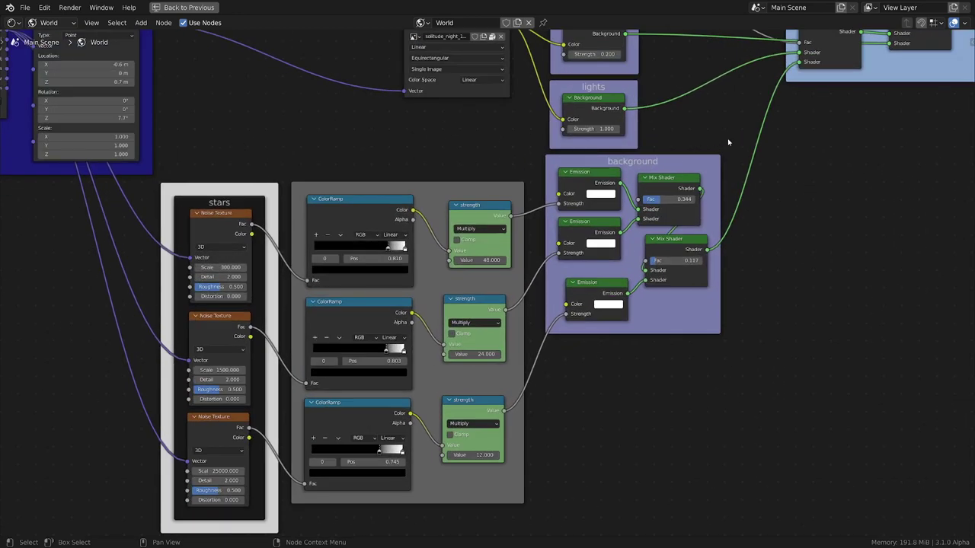
pyautogui.scroll(-2, 731, 171)
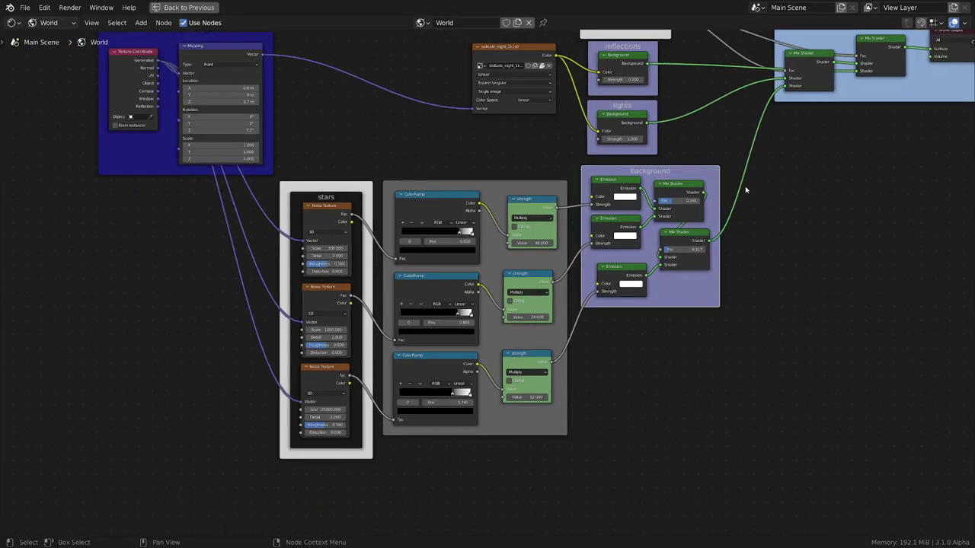
# Compare the Noise Texture nodes in the stars frame with the starfield rendered around the planet.
pyautogui.hotkey('ctrl', 'space')
pyautogui.scroll(5, 539, 150)
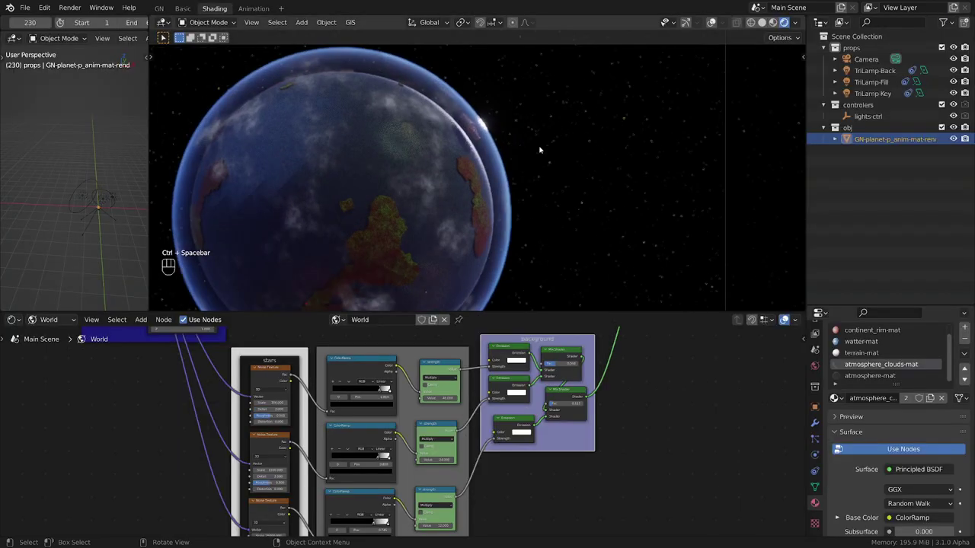
pyautogui.hotkey('ctrl', 'space')
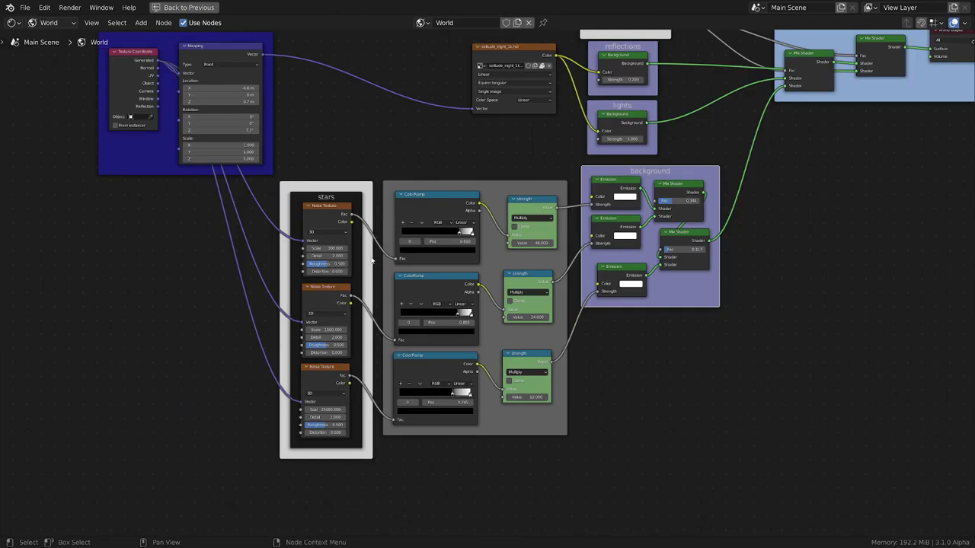
pyautogui.scroll(3, 372, 260)
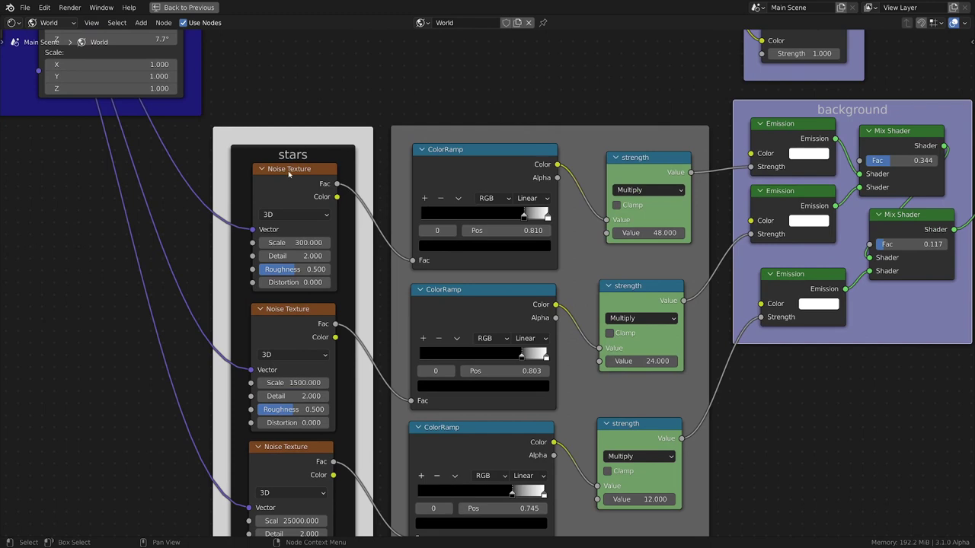
pyautogui.click(290, 325)
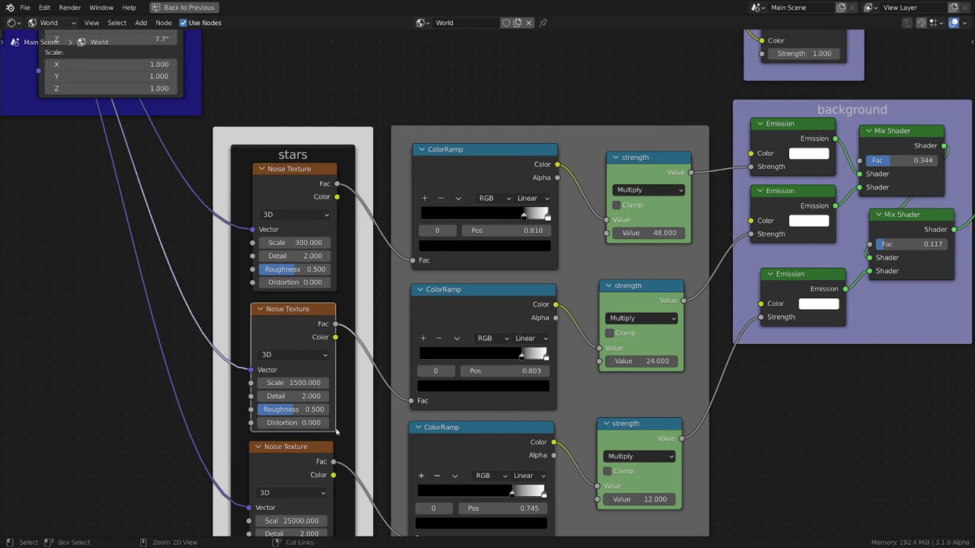
pyautogui.hotkey('ctrl', 'space')
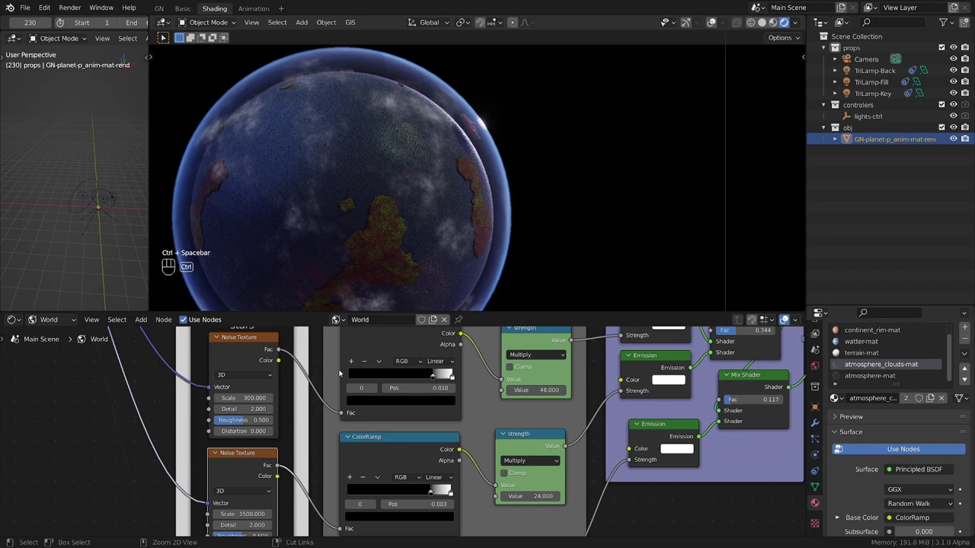
pyautogui.hotkey('ctrl', 'space')
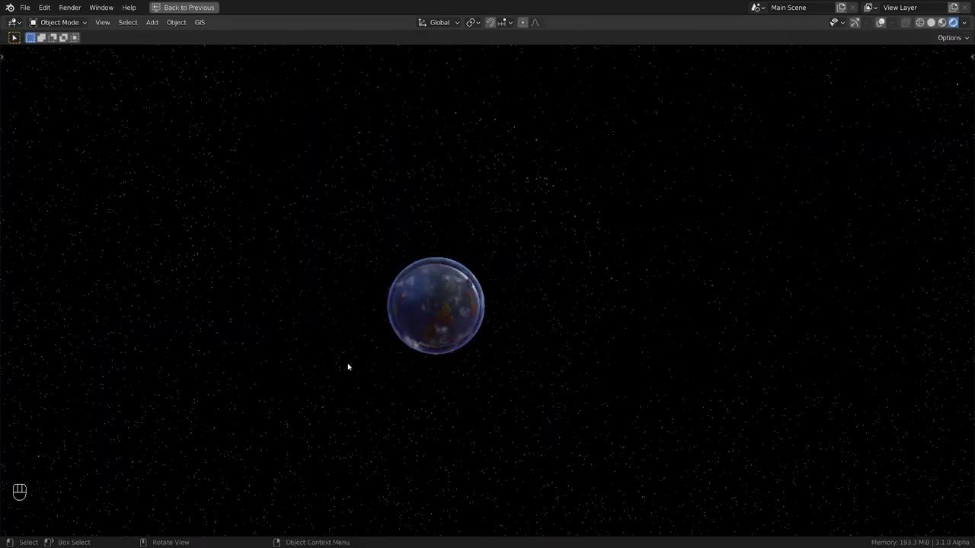
pyautogui.hotkey('ctrl', 'space')
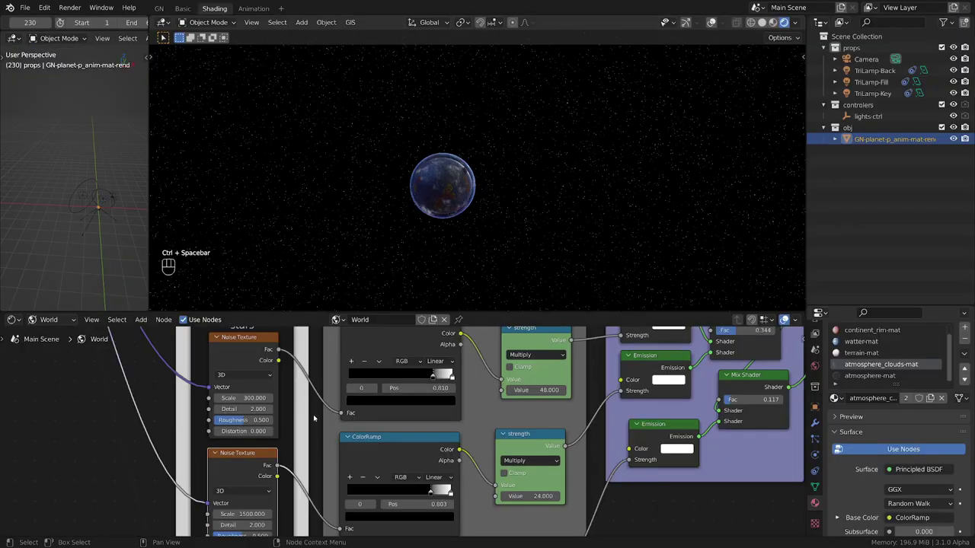
# Preview the first star layer's ColorRamp as the world output and view the planet through the camera.
pyautogui.scroll(-5, 314, 416)
pyautogui.moveTo(314, 416); pyautogui.dragTo(376, 328, button='middle')
pyautogui.scroll(4, 379, 411)
pyautogui.scroll(-2, 380, 411)
pyautogui.scroll(2, 337, 442)
pyautogui.moveTo(406, 465); pyautogui.dragTo(365, 504, button='middle')
pyautogui.scroll(-2, 366, 504)
pyautogui.keyDown('ctrl'); pyautogui.keyDown('shift'); pyautogui.click(435, 377); pyautogui.keyUp('shift'); pyautogui.keyUp('ctrl')
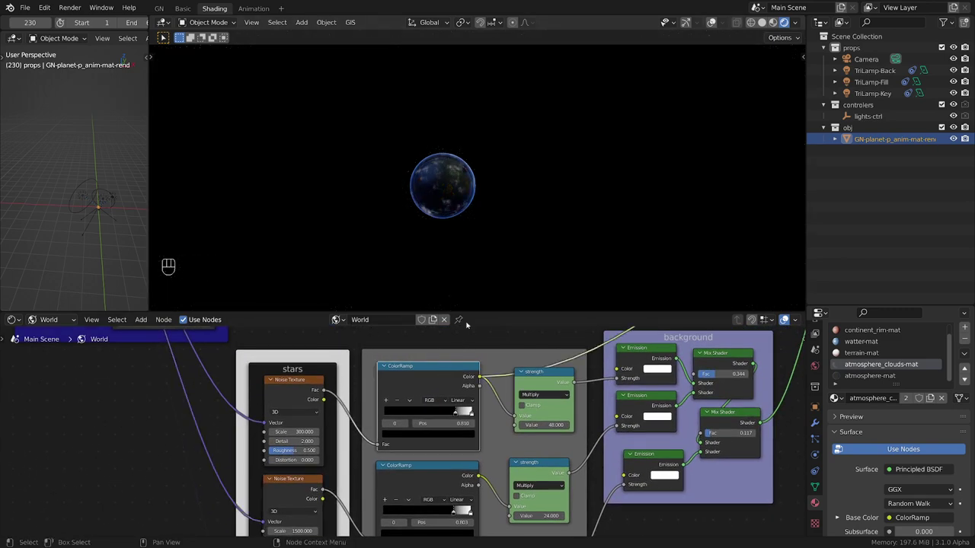
pyautogui.scroll(-5, 463, 201)
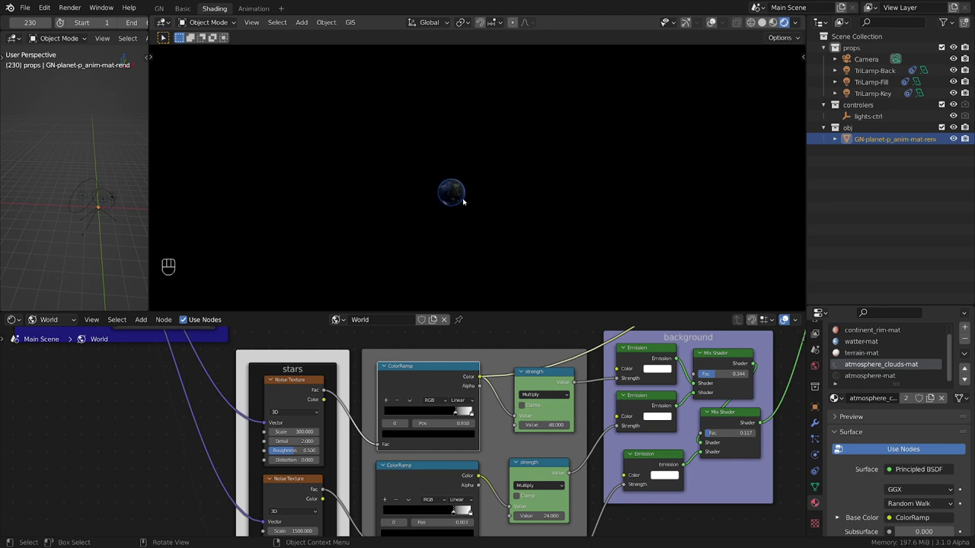
pyautogui.press('KP_0')
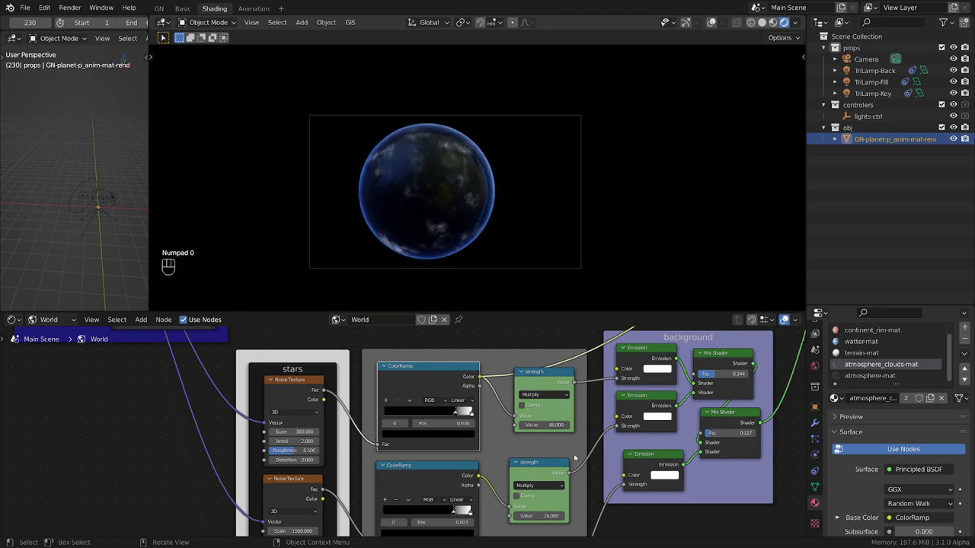
# Inspect the colours of the Emission nodes and the two Mix Shader nodes in the background frame.
pyautogui.scroll(2, 467, 457)
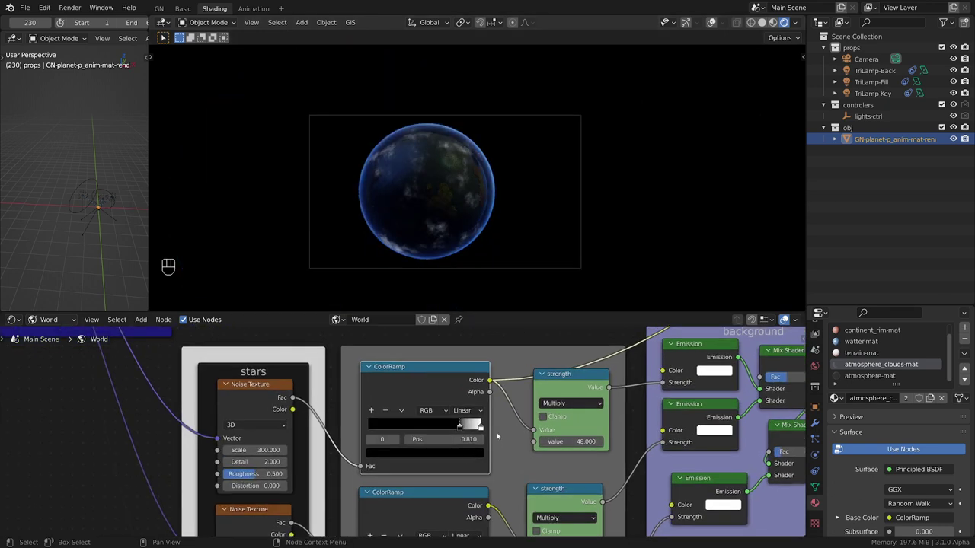
pyautogui.scroll(-2, 497, 450)
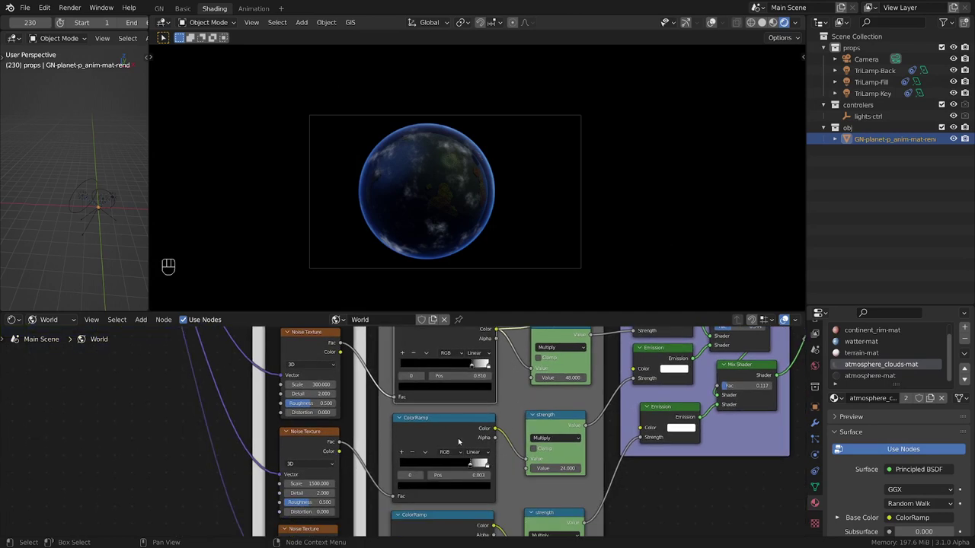
pyautogui.moveTo(567, 409); pyautogui.dragTo(449, 453, button='middle')
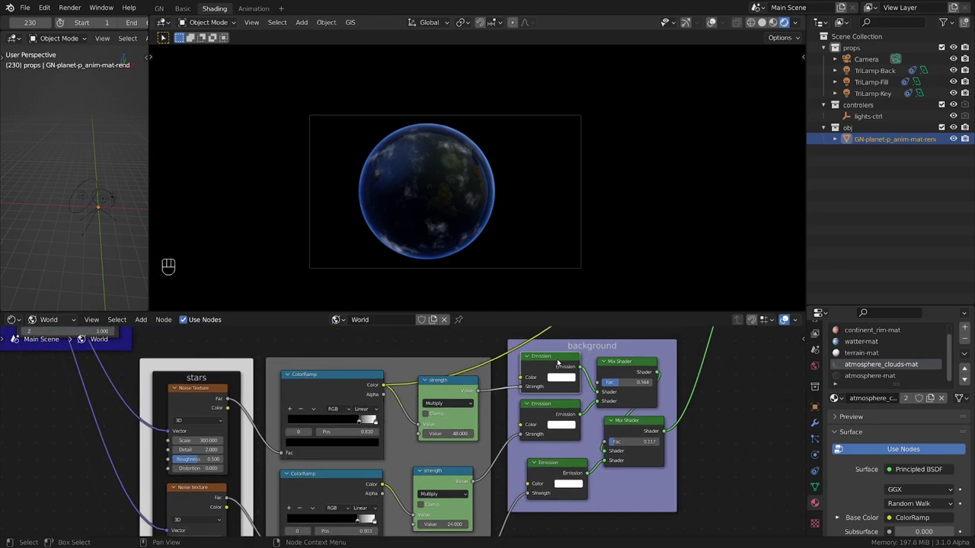
pyautogui.scroll(1, 598, 437)
pyautogui.click(551, 363)
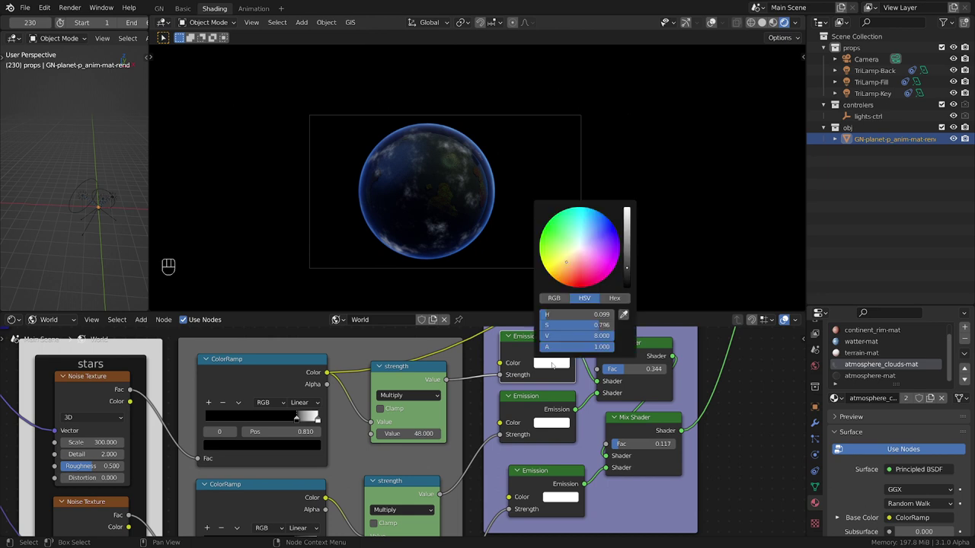
pyautogui.click(553, 423)
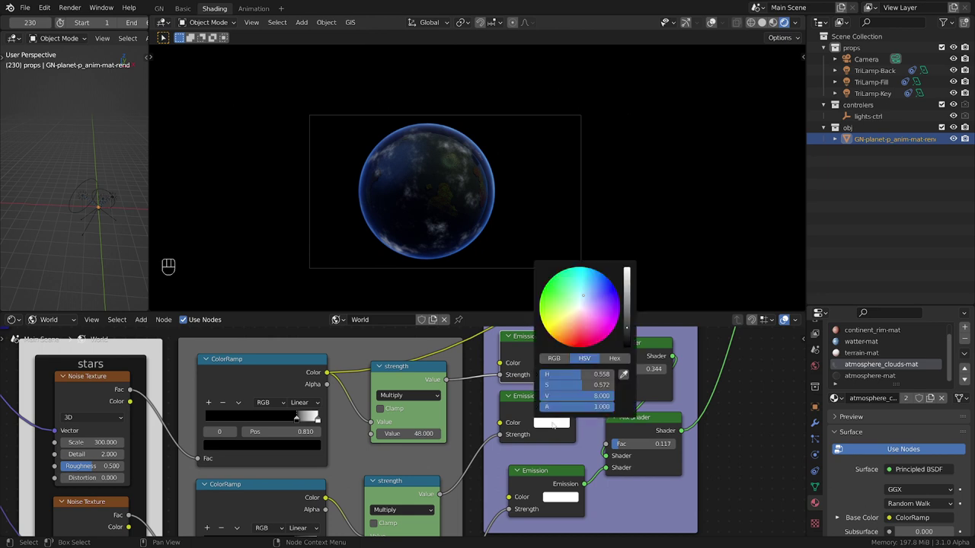
pyautogui.click(560, 498)
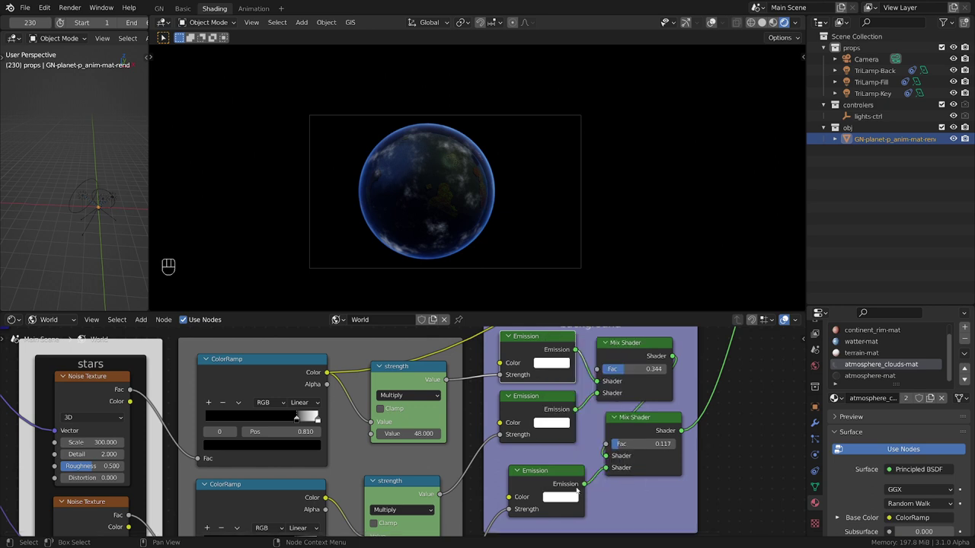
pyautogui.scroll(-2, 600, 474)
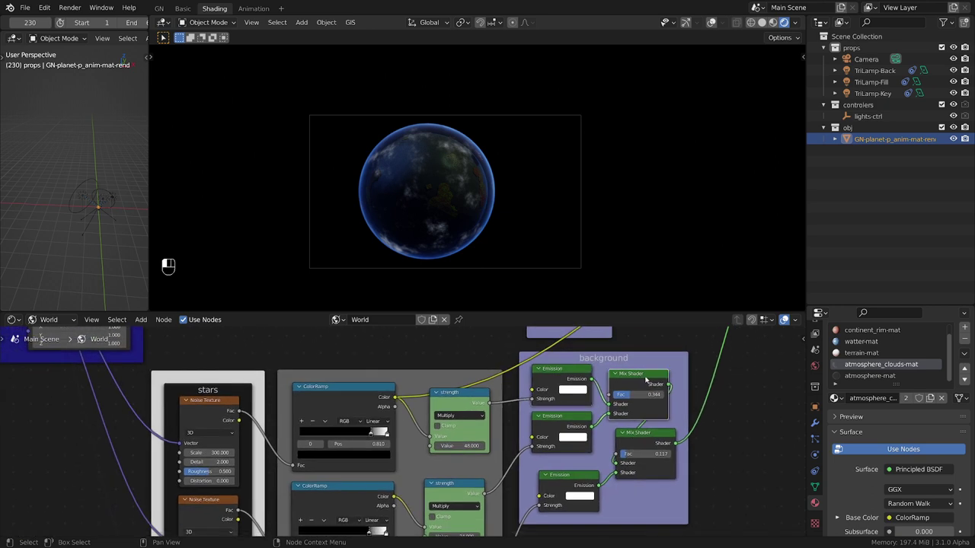
pyautogui.click(646, 434)
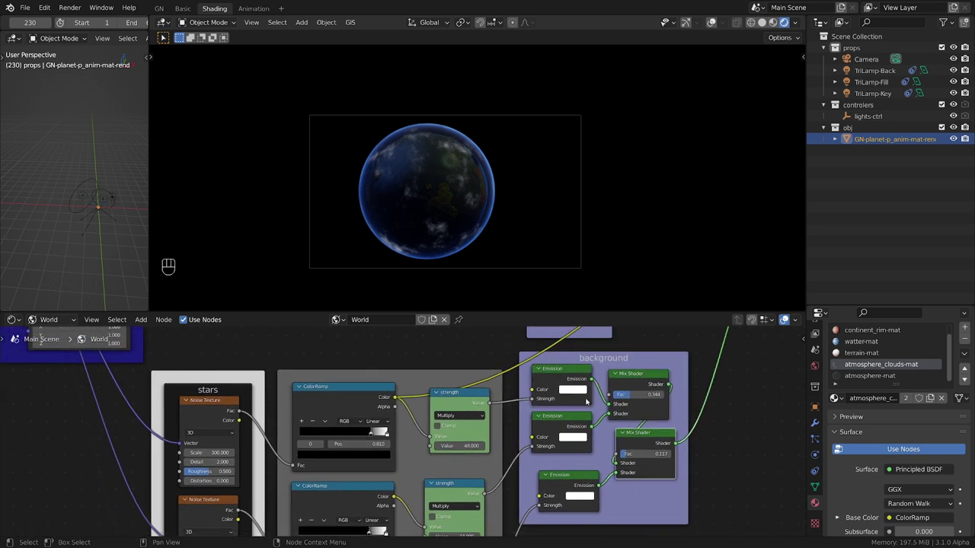
# Preview the first and second Emission nodes of the background frame in turn and check their star layers.
pyautogui.keyDown('ctrl'); pyautogui.keyDown('shift'); pyautogui.click(561, 375); pyautogui.keyUp('shift'); pyautogui.keyUp('ctrl')
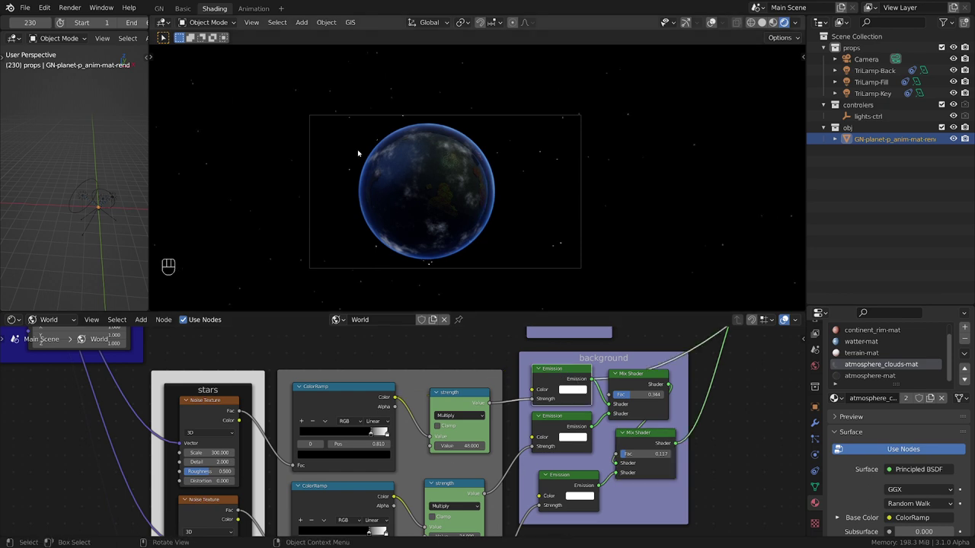
pyautogui.moveTo(207, 410)
pyautogui.mouseDown()
pyautogui.moveTo(199, 419)
pyautogui.moveTo(212, 406)
pyautogui.mouseUp()
pyautogui.moveTo(501, 465); pyautogui.dragTo(440, 455, button='middle')
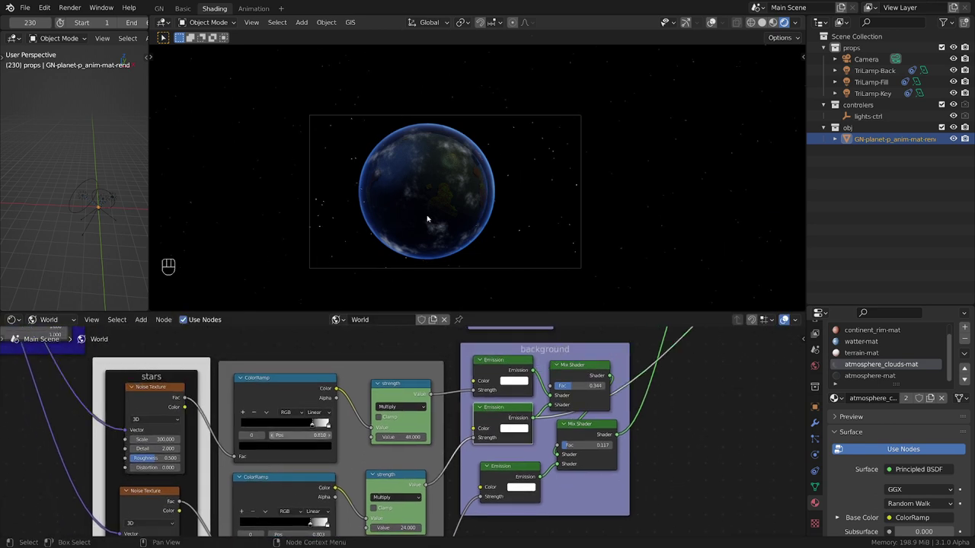
pyautogui.moveTo(170, 522); pyautogui.dragTo(237, 452, button='middle')
pyautogui.moveTo(223, 432); pyautogui.dragTo(224, 428)
pyautogui.moveTo(358, 493); pyautogui.dragTo(341, 435, button='middle')
# Preview the third Emission node and examine the noise, ColorRamp and strength nodes of its star layer.
pyautogui.moveTo(499, 443); pyautogui.dragTo(472, 510, button='middle')
pyautogui.keyDown('ctrl'); pyautogui.keyDown('shift'); pyautogui.click(534, 404); pyautogui.keyUp('shift'); pyautogui.keyUp('ctrl')
pyautogui.moveTo(325, 517); pyautogui.dragTo(396, 422, button='middle')
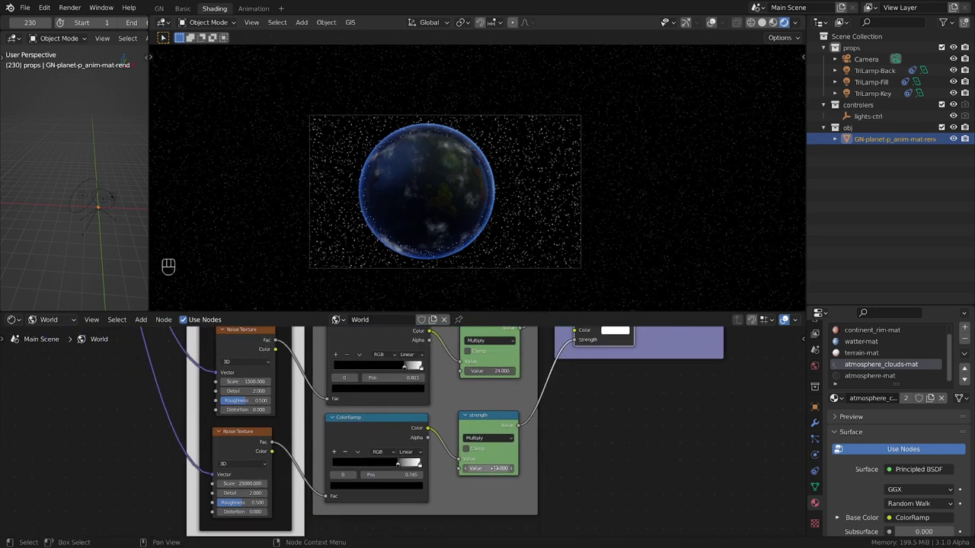
pyautogui.moveTo(499, 418); pyautogui.dragTo(466, 463, button='middle')
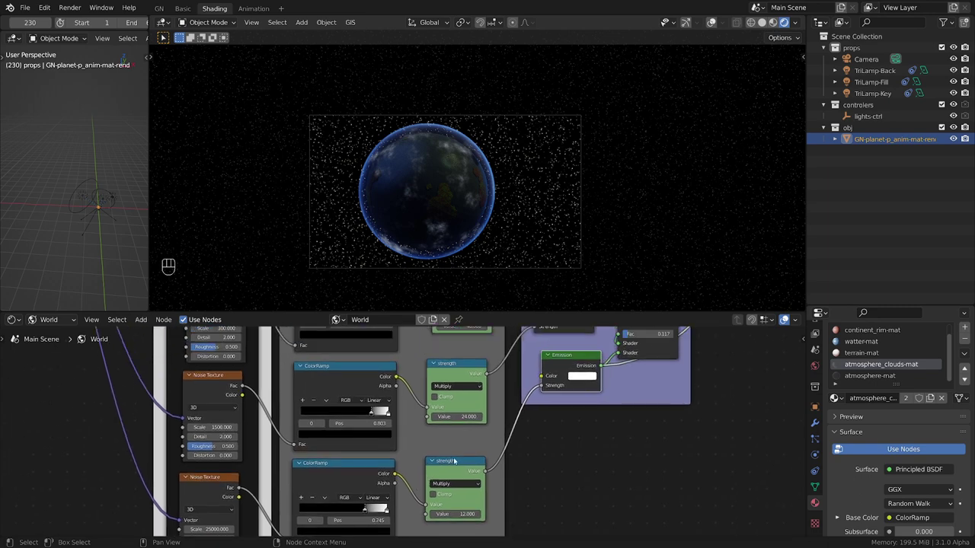
pyautogui.moveTo(401, 480); pyautogui.dragTo(422, 466, button='middle')
# Preview the Mix Shader combining the first two star Emissions and set its Fac to 0.411.
pyautogui.moveTo(578, 423); pyautogui.dragTo(518, 527, button='middle')
pyautogui.moveTo(610, 365); pyautogui.dragTo(592, 394, button='middle')
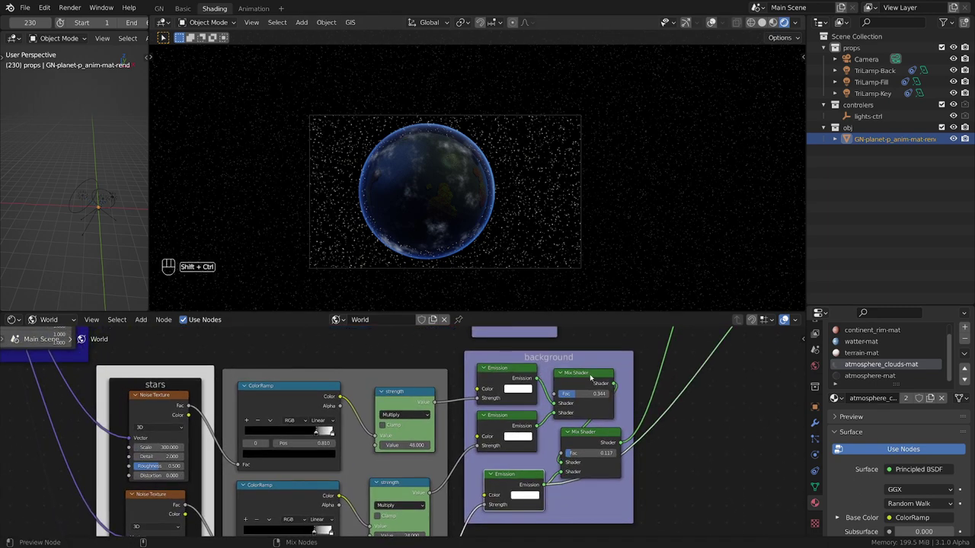
pyautogui.keyDown('ctrl'); pyautogui.keyDown('shift'); pyautogui.click(585, 381); pyautogui.keyUp('shift'); pyautogui.keyUp('ctrl')
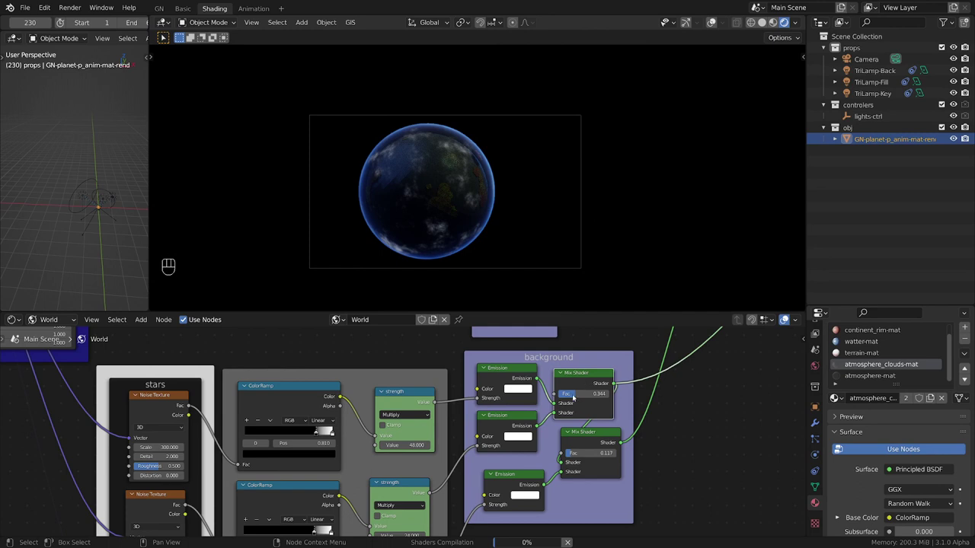
pyautogui.moveTo(575, 396)
pyautogui.mouseDown()
pyautogui.moveTo(610, 396)
pyautogui.moveTo(564, 396)
pyautogui.moveTo(581, 396)
pyautogui.mouseUp()
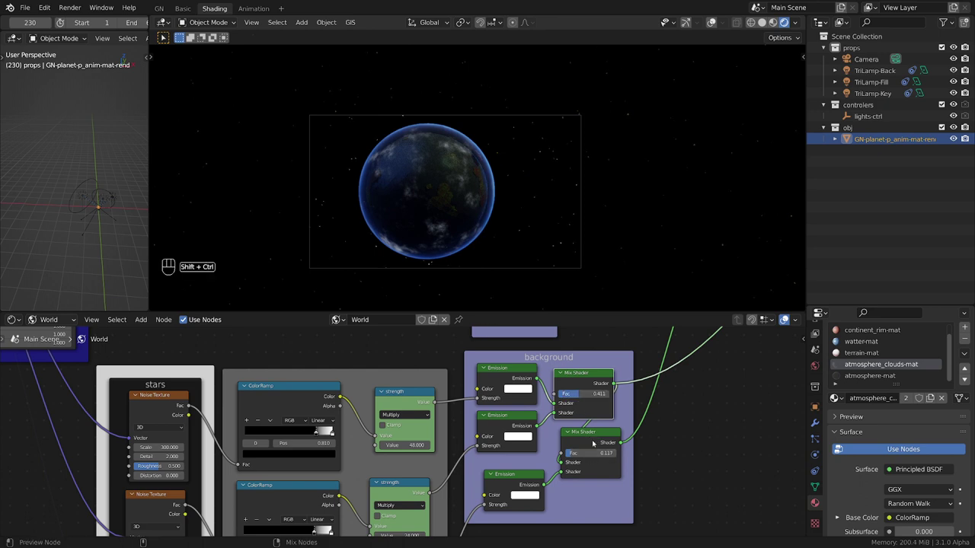
# Preview the Mix Shader that adds the third star Emission and set its Fac to about 0.106.
pyautogui.keyDown('ctrl'); pyautogui.keyDown('shift'); pyautogui.click(595, 442); pyautogui.keyUp('shift'); pyautogui.keyUp('ctrl')
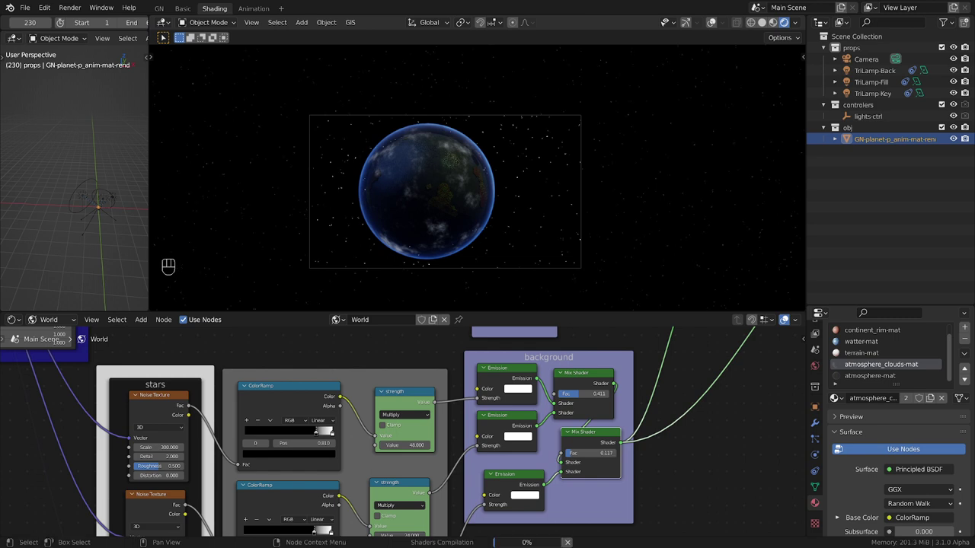
pyautogui.click(580, 453)
pyautogui.write('0.7')
pyautogui.press('Return')
pyautogui.moveTo(600, 453); pyautogui.dragTo(565, 453)
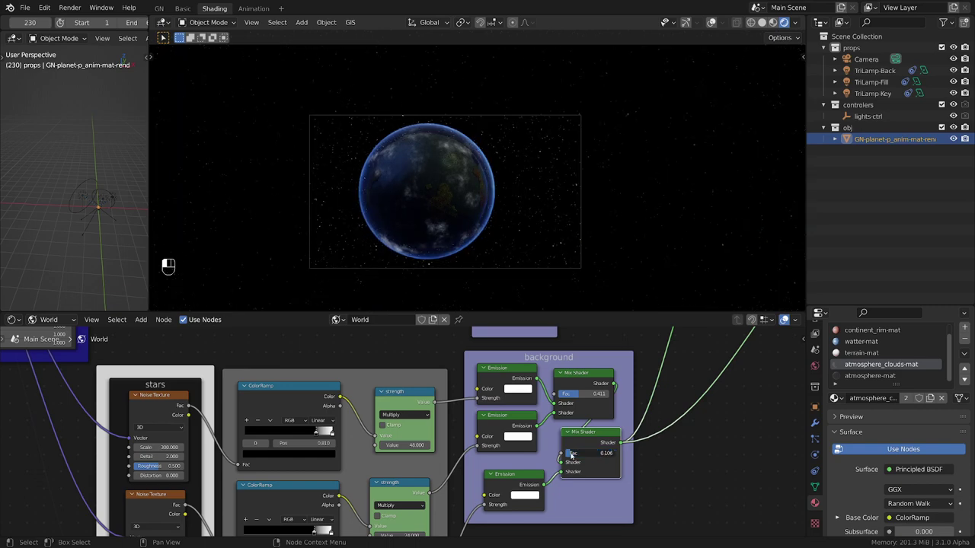
# Move the environment texture node farther away from the reflections and lights Background nodes.
pyautogui.scroll(-5, 333, 342)
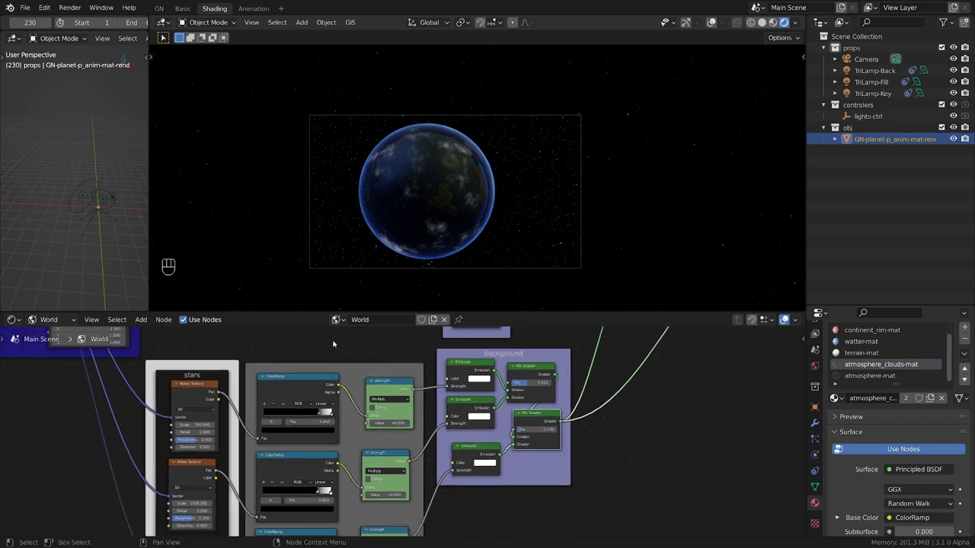
pyautogui.moveTo(308, 343); pyautogui.dragTo(336, 464, button='middle')
pyautogui.scroll(-2, 448, 435)
pyautogui.moveTo(398, 396); pyautogui.dragTo(357, 400)
# Mute the Is Camera Ray and Is Reflection Ray links running from the Light Path node to the Mix Shaders.
pyautogui.moveTo(363, 473); pyautogui.dragTo(332, 477, button='middle')
pyautogui.scroll(2, 495, 482)
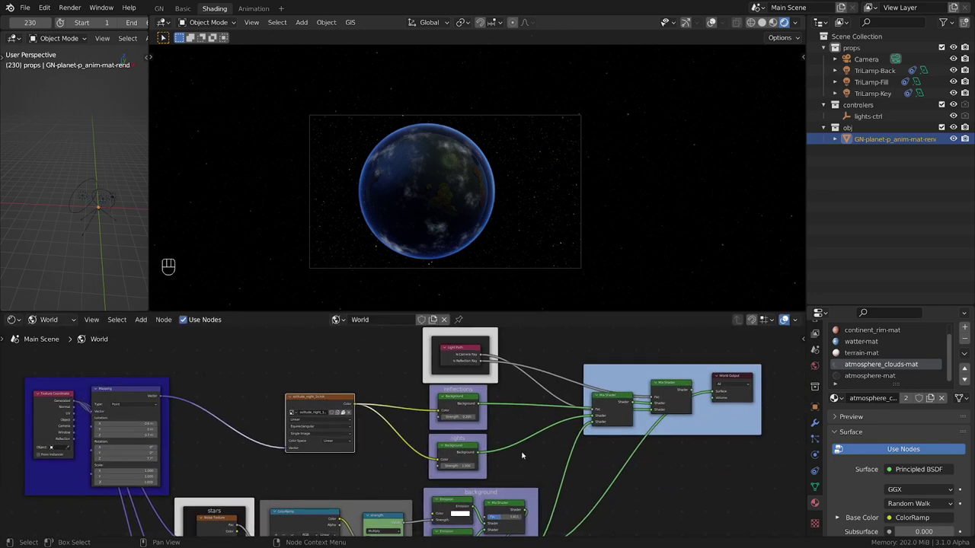
pyautogui.moveTo(555, 424); pyautogui.dragTo(492, 449, button='middle')
pyautogui.keyDown('ctrl'); pyautogui.keyDown('alt'); pyautogui.moveTo(440, 376); pyautogui.dragTo(480, 419, button='right'); pyautogui.keyUp('alt'); pyautogui.keyUp('ctrl')
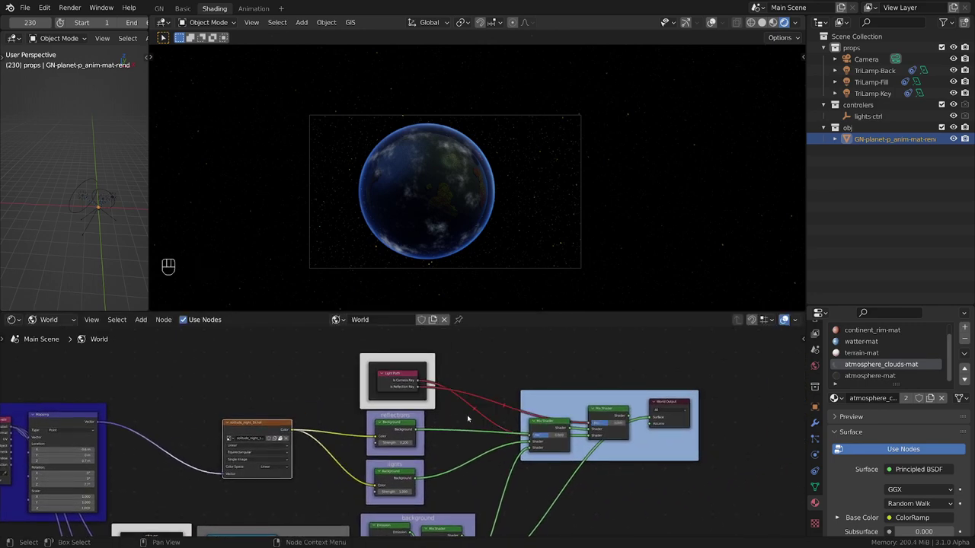
# Mute the link running from the star background's Mix Shader to the first of the two final Mix Shaders.
pyautogui.moveTo(507, 207); pyautogui.dragTo(496, 208, button='middle')
pyautogui.scroll(-5, 493, 202)
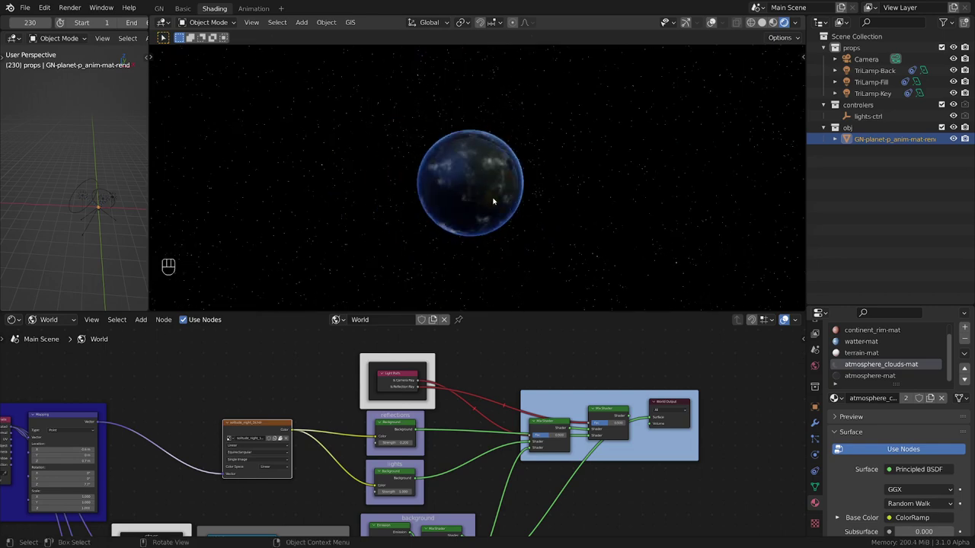
pyautogui.scroll(-2, 493, 202)
pyautogui.moveTo(495, 472); pyautogui.dragTo(481, 401, button='middle')
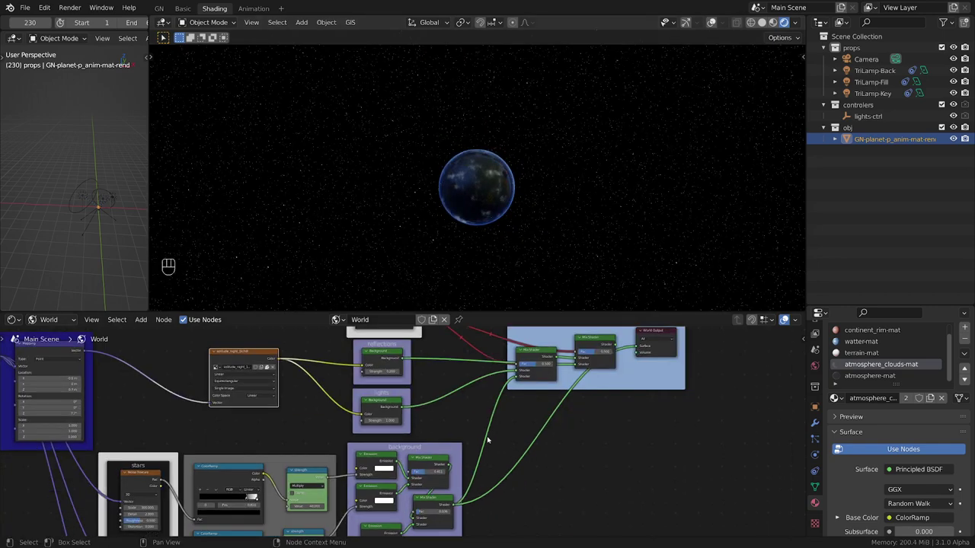
pyautogui.keyDown('ctrl'); pyautogui.keyDown('alt'); pyautogui.moveTo(476, 405); pyautogui.dragTo(501, 441, button='right'); pyautogui.keyUp('alt'); pyautogui.keyUp('ctrl')
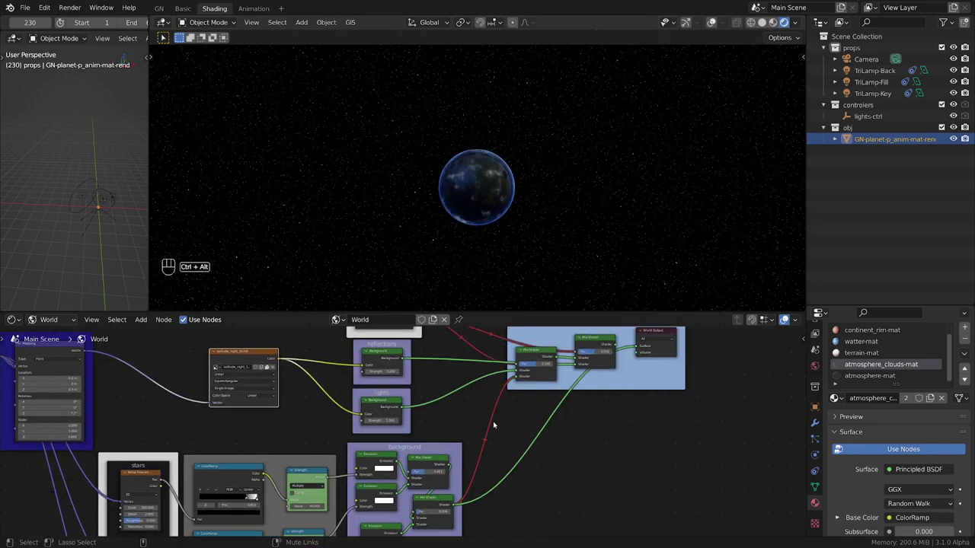
# Set Fac to 1.000 on both final Mix Shaders, move the first one lower, and preview the second.
pyautogui.moveTo(504, 170); pyautogui.dragTo(484, 177, button='middle')
pyautogui.scroll(2, 468, 392)
pyautogui.moveTo(475, 390); pyautogui.dragTo(461, 446, button='middle')
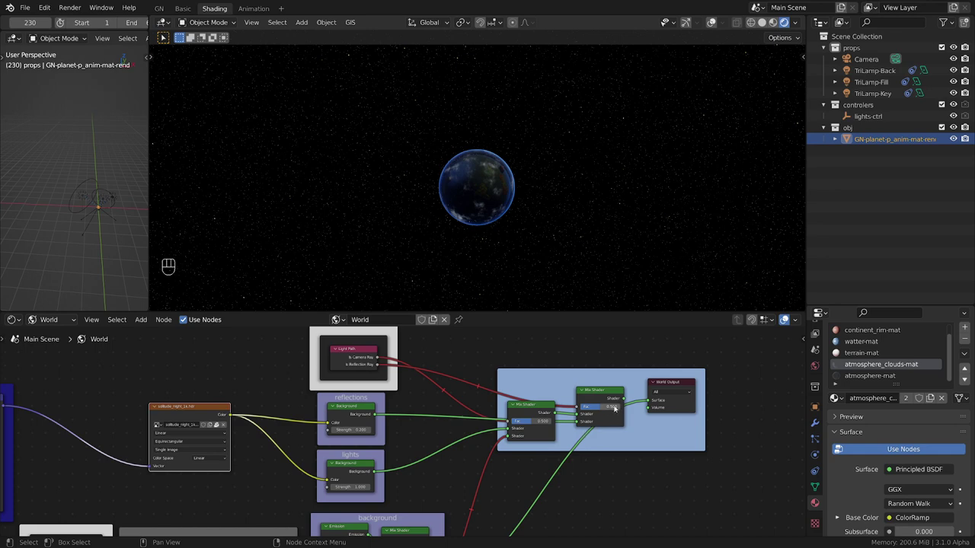
pyautogui.moveTo(597, 407); pyautogui.dragTo(553, 422)
pyautogui.moveTo(529, 421); pyautogui.dragTo(550, 443)
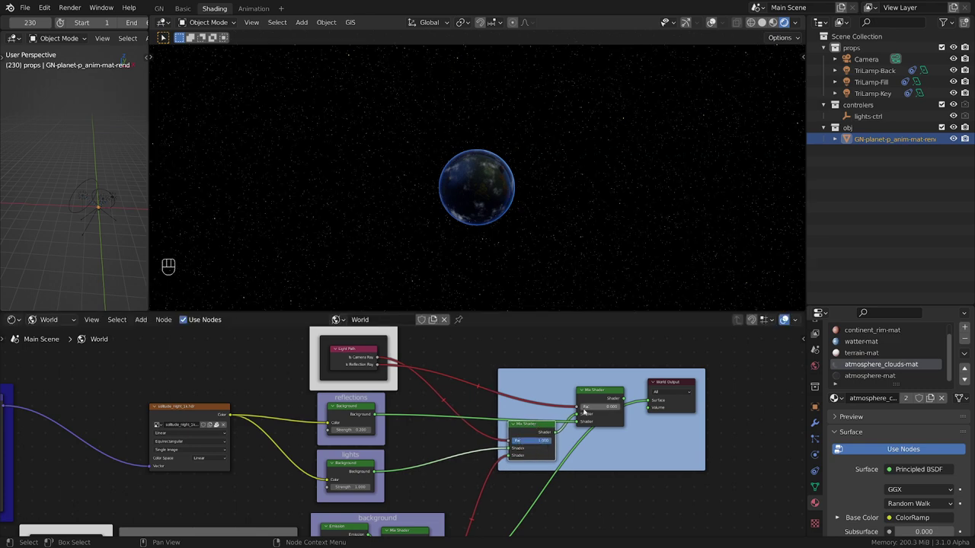
pyautogui.moveTo(587, 407); pyautogui.dragTo(643, 429)
pyautogui.keyDown('ctrl'); pyautogui.keyDown('shift'); pyautogui.click(599, 394); pyautogui.keyUp('shift'); pyautogui.keyUp('ctrl')
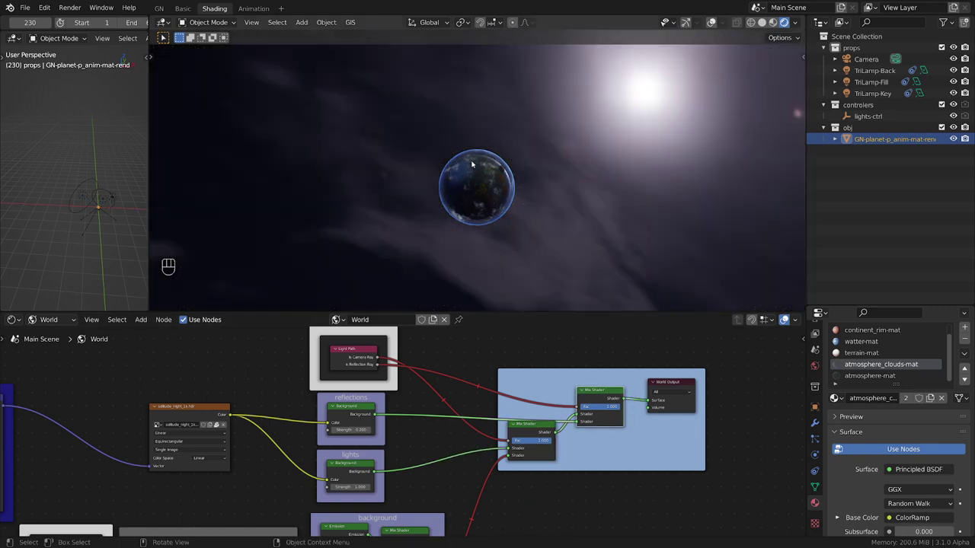
# Mute the Mapping node and inspect the environment image around the planet without its offset and rotation.
pyautogui.scroll(-3, 472, 164)
pyautogui.moveTo(510, 183); pyautogui.dragTo(189, 254, button='middle')
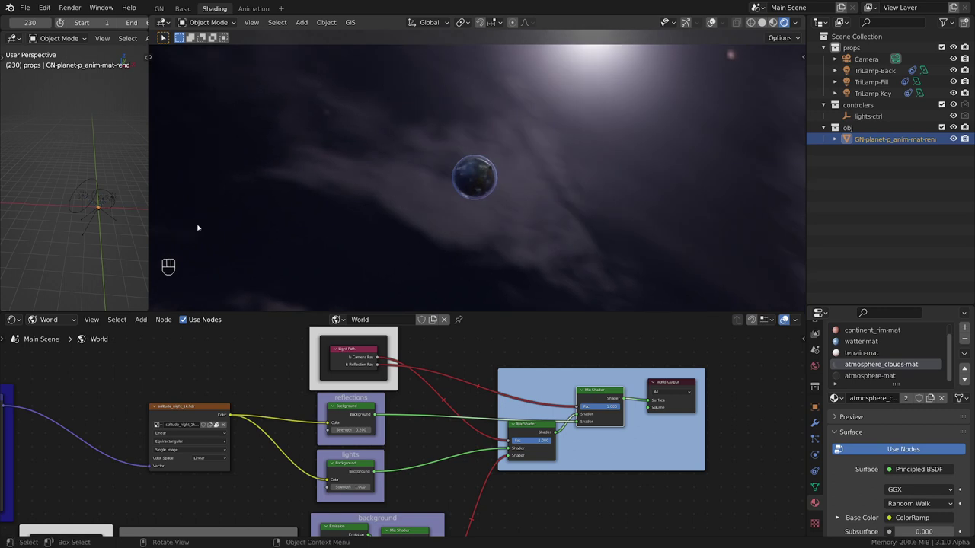
pyautogui.moveTo(304, 457); pyautogui.dragTo(582, 405, button='middle')
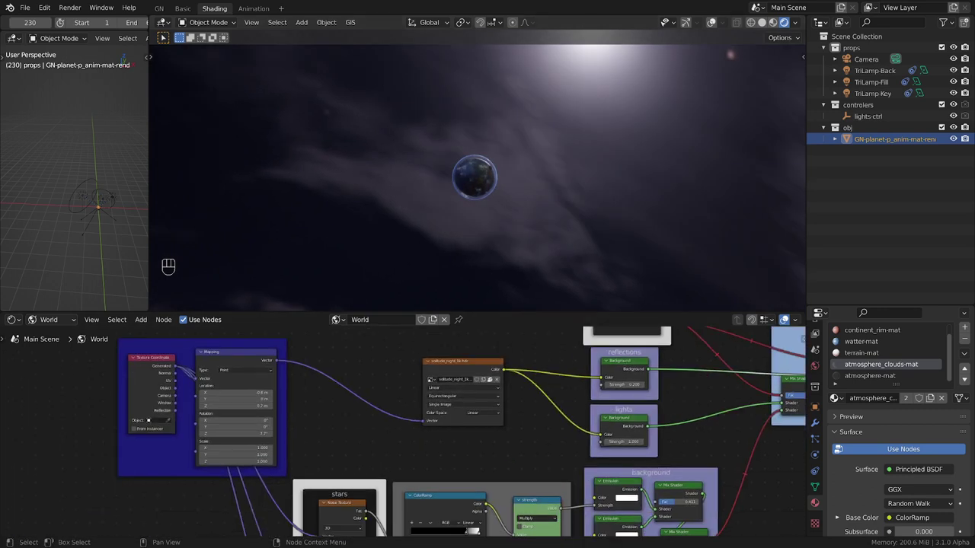
pyautogui.click(235, 360)
pyautogui.press('m')
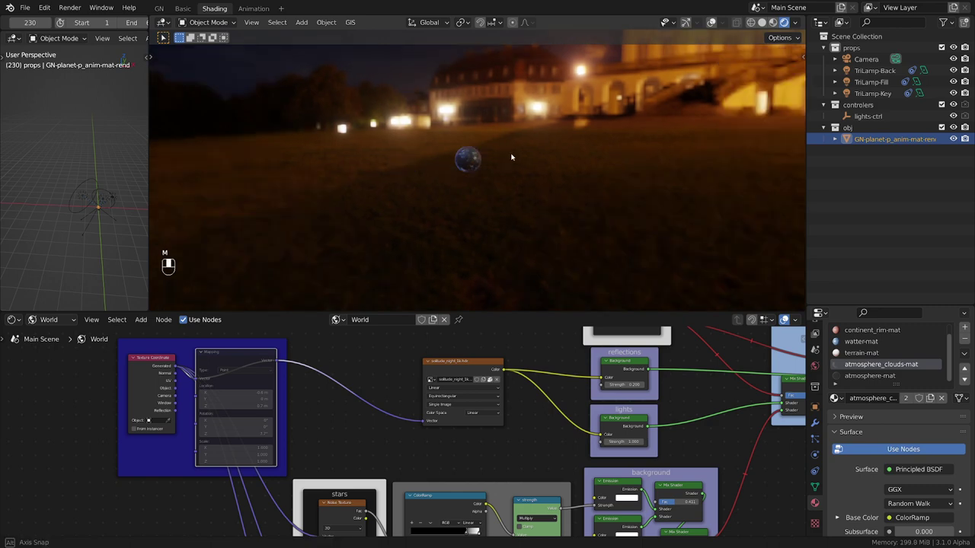
pyautogui.moveTo(512, 157)
pyautogui.mouseDown(button='middle')
pyautogui.moveTo(517, 117)
pyautogui.moveTo(487, 159)
pyautogui.moveTo(496, 152)
pyautogui.mouseUp(button='middle')
# Unmute the Mapping node and check where the environment's light source sits relative to the planet.
pyautogui.click(230, 357)
pyautogui.press('m')
pyautogui.scroll(2, 251, 392)
pyautogui.moveTo(492, 166); pyautogui.dragTo(538, 151, button='middle')
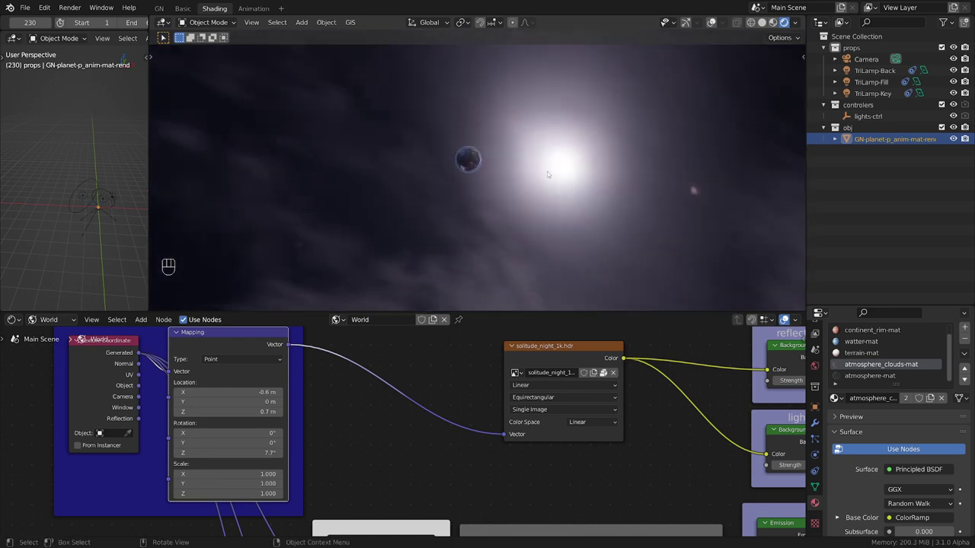
# Unmute the Light Path and star background links into the final Mix Shaders and view the scene through the camera.
pyautogui.scroll(-2, 508, 444)
pyautogui.moveTo(572, 455); pyautogui.dragTo(317, 461, button='middle')
pyautogui.scroll(-2, 588, 431)
pyautogui.moveTo(588, 431); pyautogui.dragTo(553, 477, button='middle')
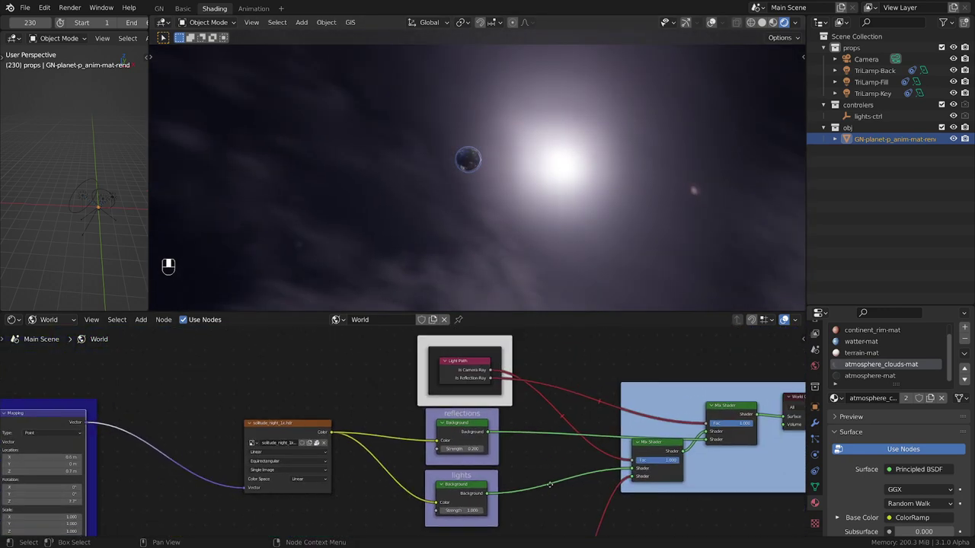
pyautogui.moveTo(582, 371)
pyautogui.keyDown('ctrl'); pyautogui.keyDown('alt'); pyautogui.mouseDown(button='right')
pyautogui.moveTo(595, 500)
pyautogui.moveTo(616, 516)
pyautogui.mouseUp(button='right'); pyautogui.keyUp('alt'); pyautogui.keyUp('ctrl')
pyautogui.press('KP_0')
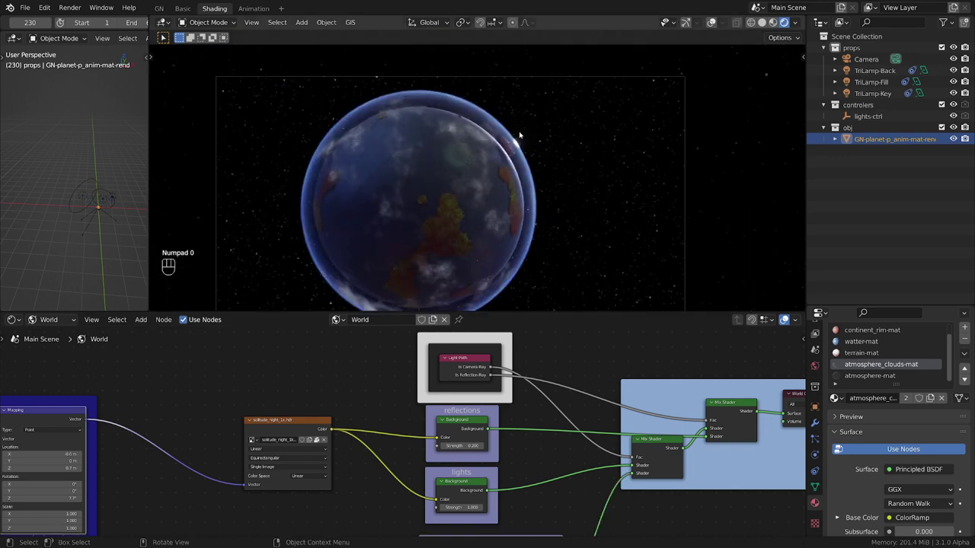
# Turn on the viewport overlays, annotate the bright reflection on the planet's edge, and erase the annotation.
pyautogui.press('d')
pyautogui.press('d')
pyautogui.press('d')
pyautogui.press('d')
pyautogui.click(711, 23)
pyautogui.press('d')
pyautogui.press('d')
pyautogui.moveTo(532, 203)
pyautogui.mouseDown()
pyautogui.moveTo(524, 166)
pyautogui.moveTo(528, 201)
pyautogui.mouseUp()
pyautogui.moveTo(511, 144)
pyautogui.mouseDown(button='right')
pyautogui.moveTo(542, 198)
pyautogui.moveTo(530, 178)
pyautogui.mouseUp(button='right')
pyautogui.press('d')
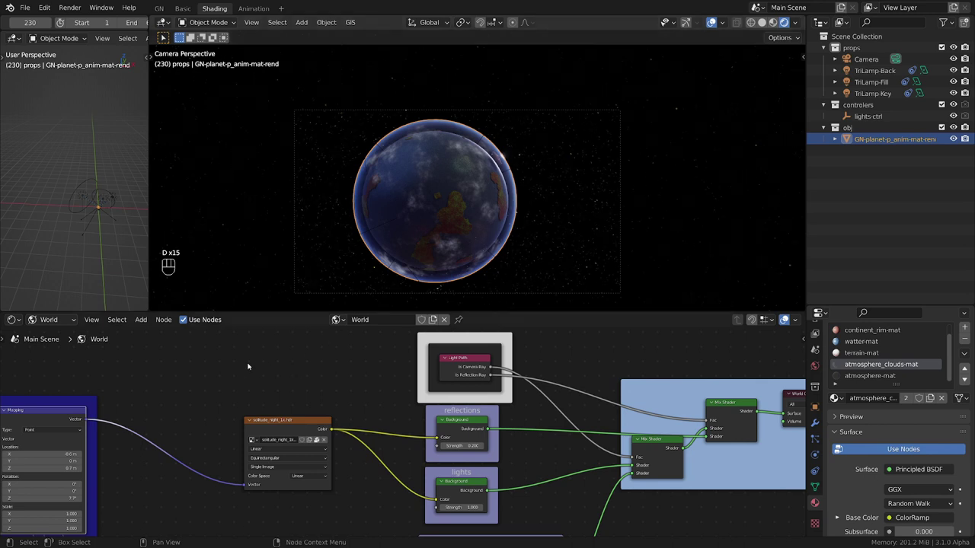
# Switch the shader nodes from World to Object and select the planet's terrain-mat material.
pyautogui.click(49, 319)
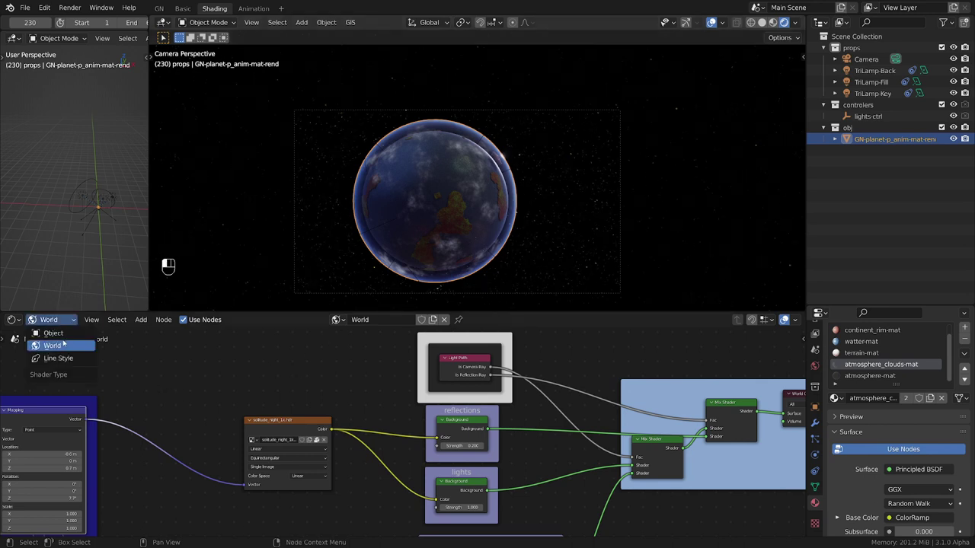
pyautogui.click(61, 335)
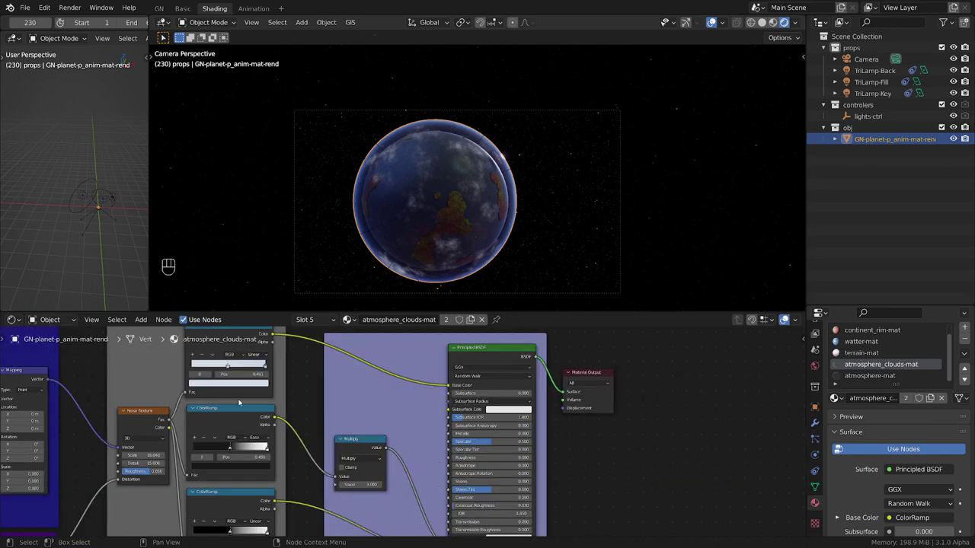
pyautogui.scroll(-6, 583, 392)
pyautogui.moveTo(579, 431); pyautogui.dragTo(663, 428, button='middle')
pyautogui.scroll(3, 662, 427)
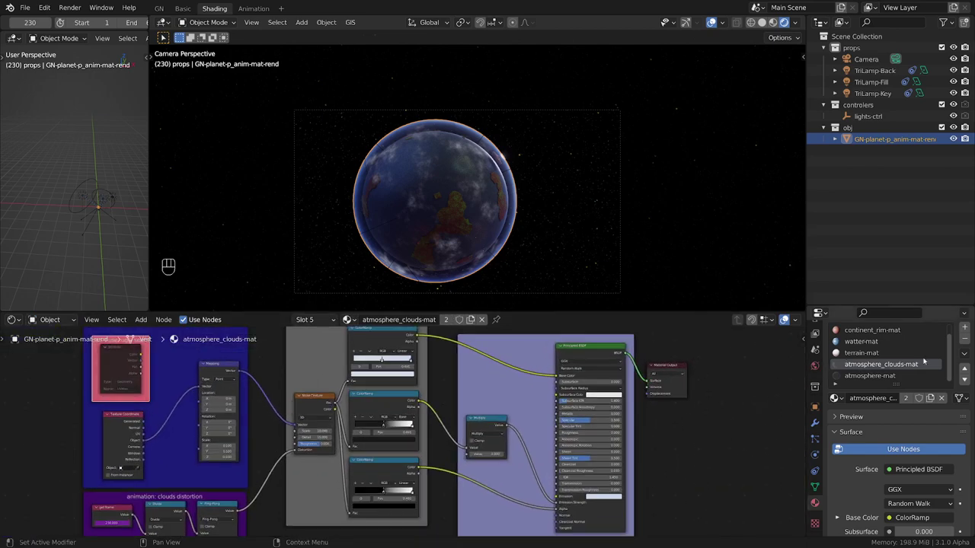
pyautogui.scroll(1, 953, 335)
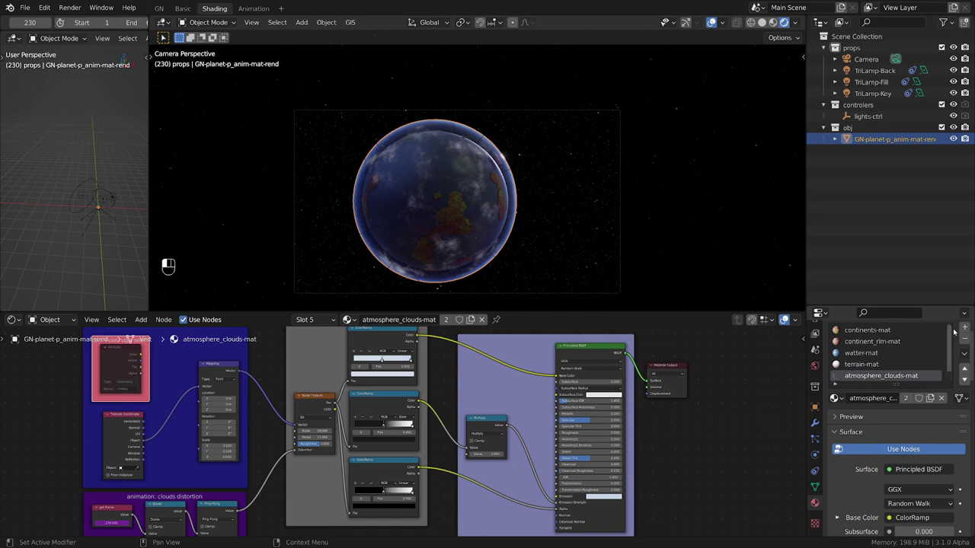
pyautogui.click(862, 364)
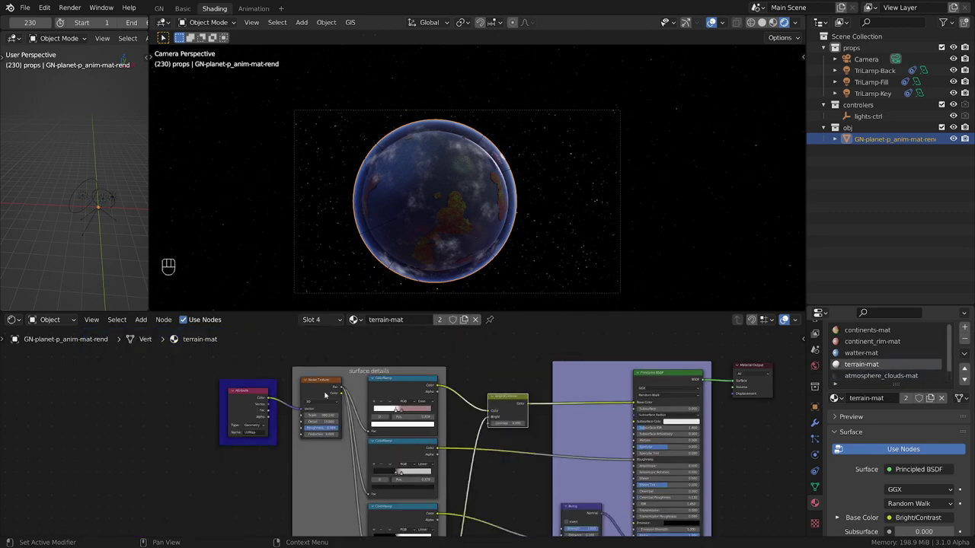
# Examine the terrain material on the planet's continents up close and from different sides.
pyautogui.scroll(3, 457, 453)
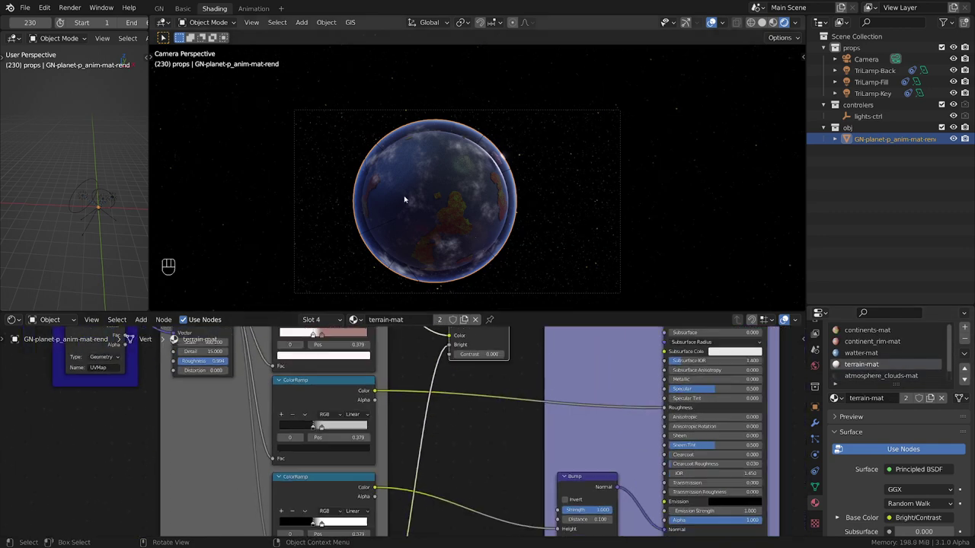
pyautogui.scroll(3, 459, 220)
pyautogui.scroll(2, 460, 219)
pyautogui.scroll(-2, 491, 201)
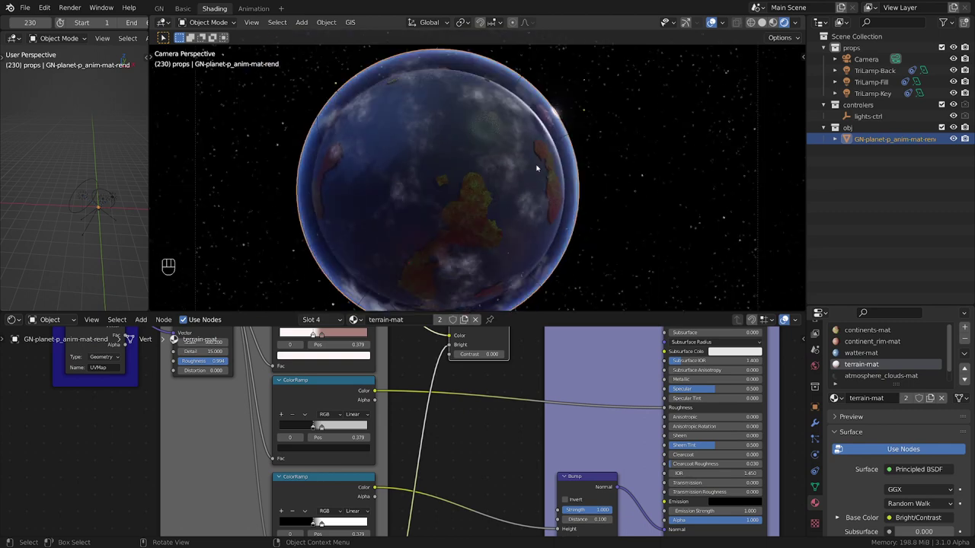
pyautogui.moveTo(481, 192); pyautogui.dragTo(399, 118, button='middle')
pyautogui.scroll(2, 395, 110)
pyautogui.scroll(3, 393, 108)
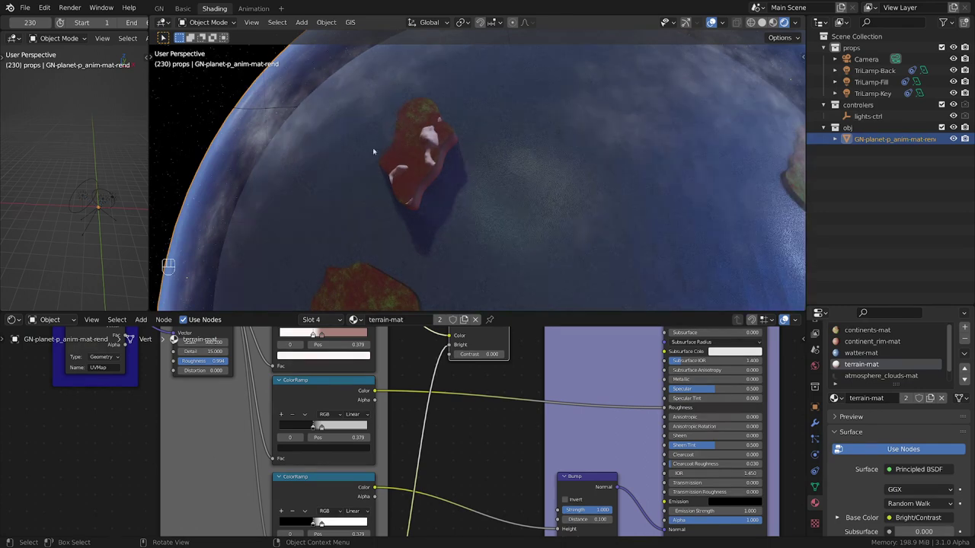
pyautogui.scroll(-2, 480, 200)
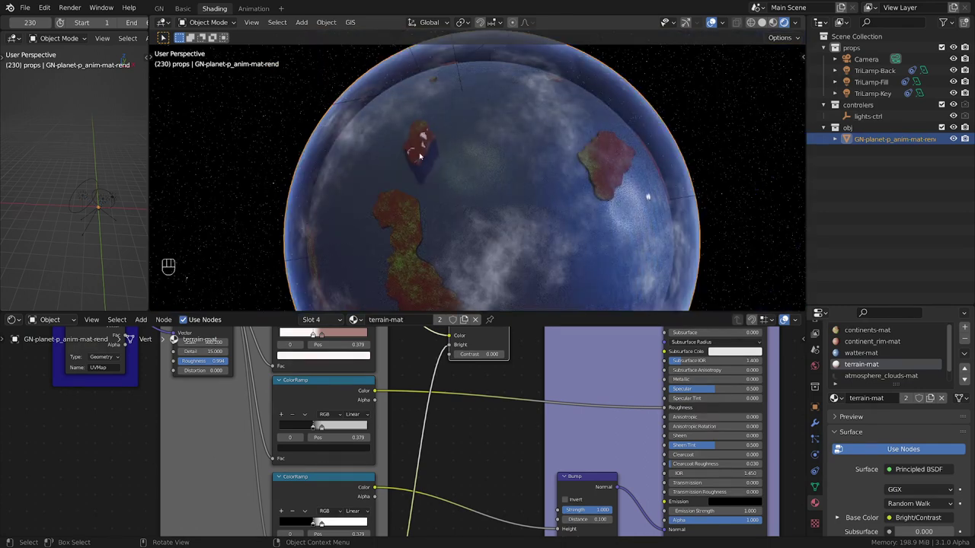
pyautogui.scroll(-5, 419, 156)
pyautogui.moveTo(420, 157); pyautogui.dragTo(644, 163, button='middle')
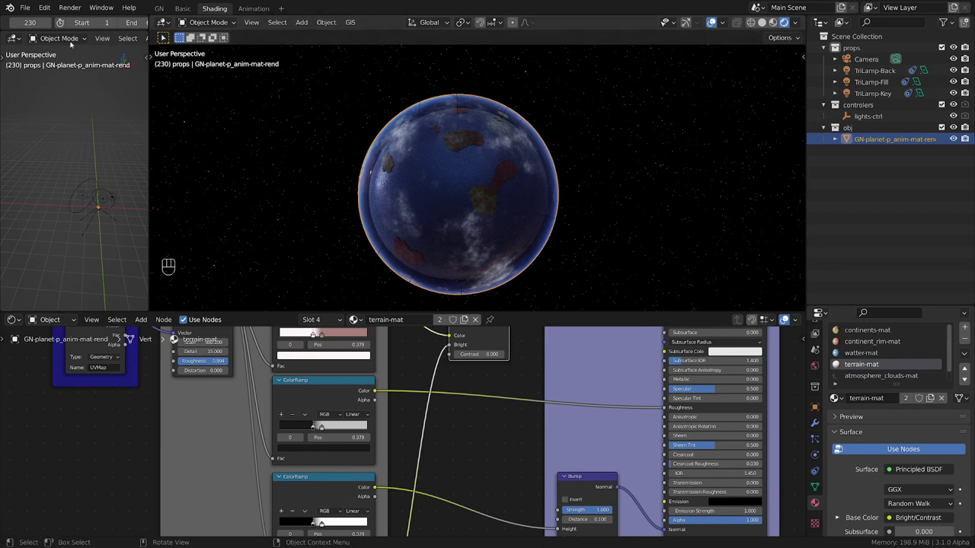
# Set the current frame to 350 and check the planet's terrain from several sides and through the camera.
pyautogui.click(25, 22)
pyautogui.write('350')
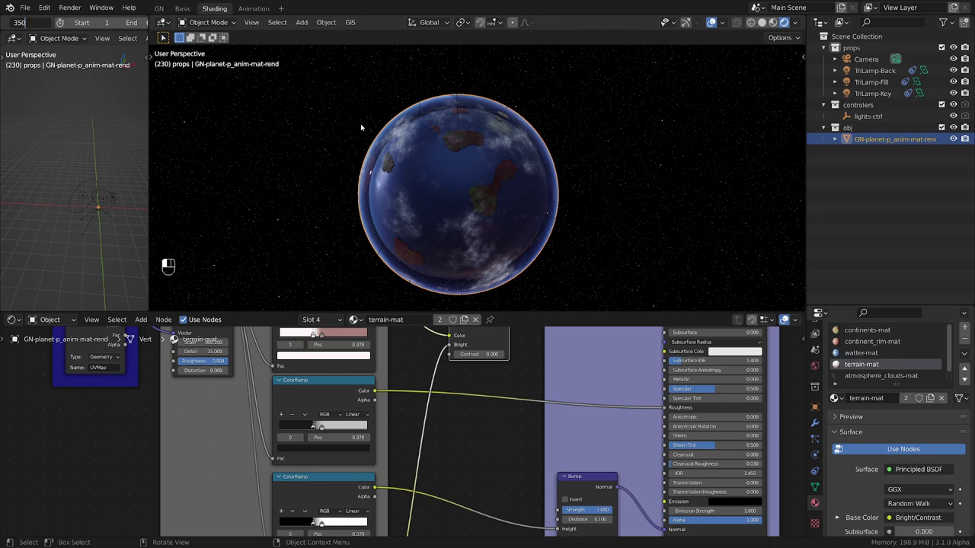
pyautogui.press('Return')
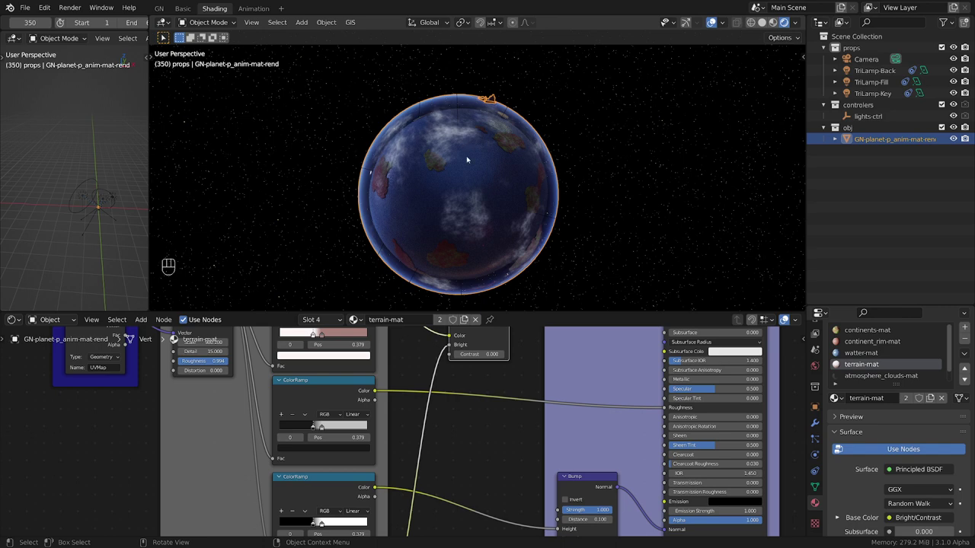
pyautogui.moveTo(472, 191); pyautogui.dragTo(493, 114, button='middle')
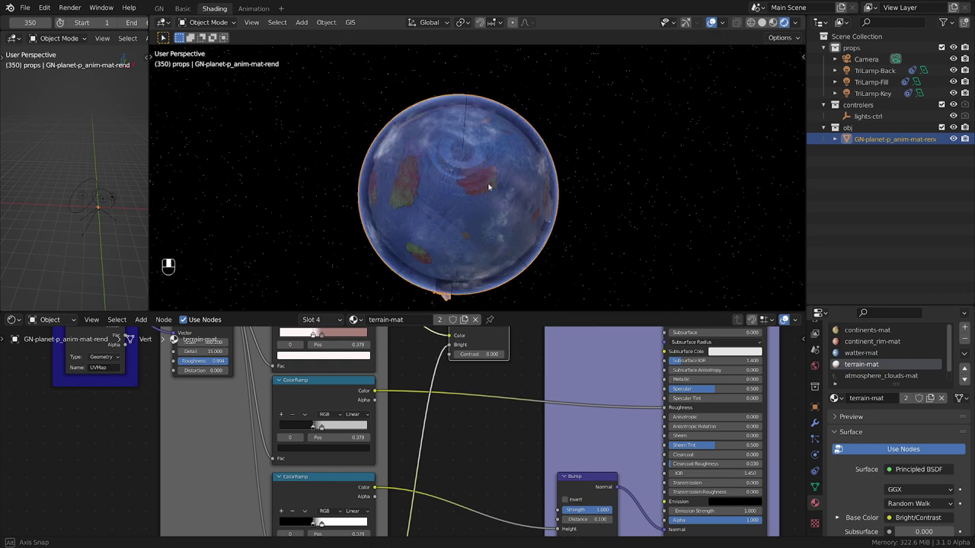
pyautogui.moveTo(489, 187); pyautogui.dragTo(486, 219, button='middle')
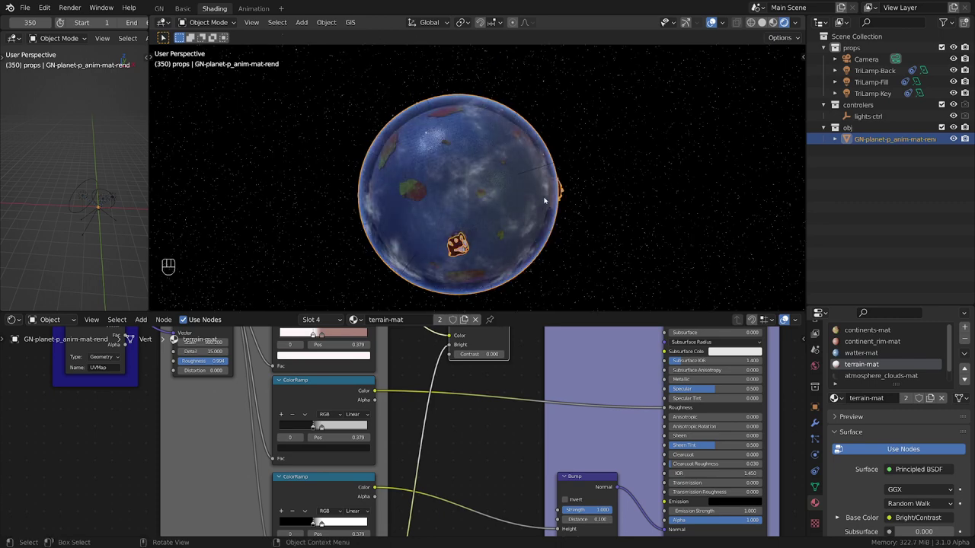
pyautogui.press('KP_0')
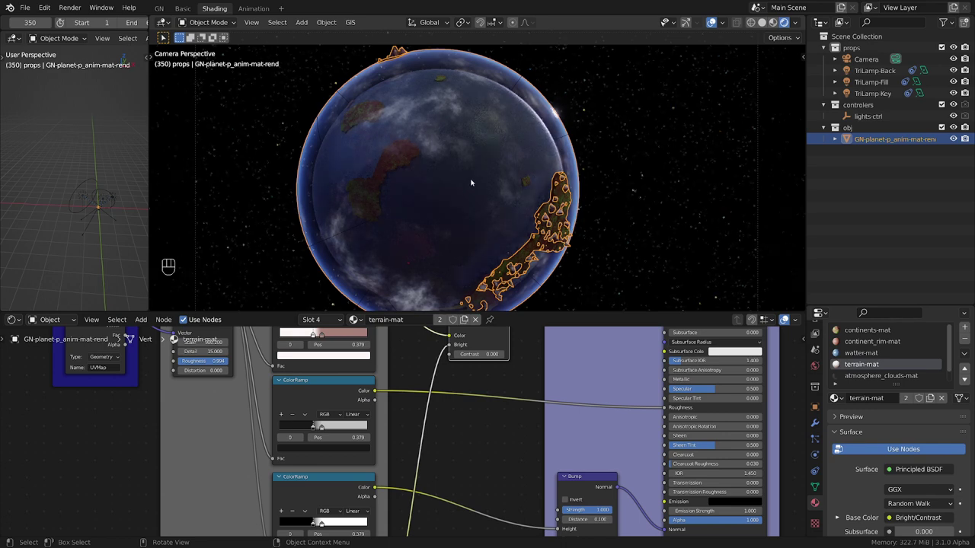
# Hide the viewport overlays and get a close view of the continent covered with mountains.
pyautogui.moveTo(471, 182); pyautogui.dragTo(465, 176, button='middle')
pyautogui.moveTo(669, 4); pyautogui.dragTo(698, 28, button='middle')
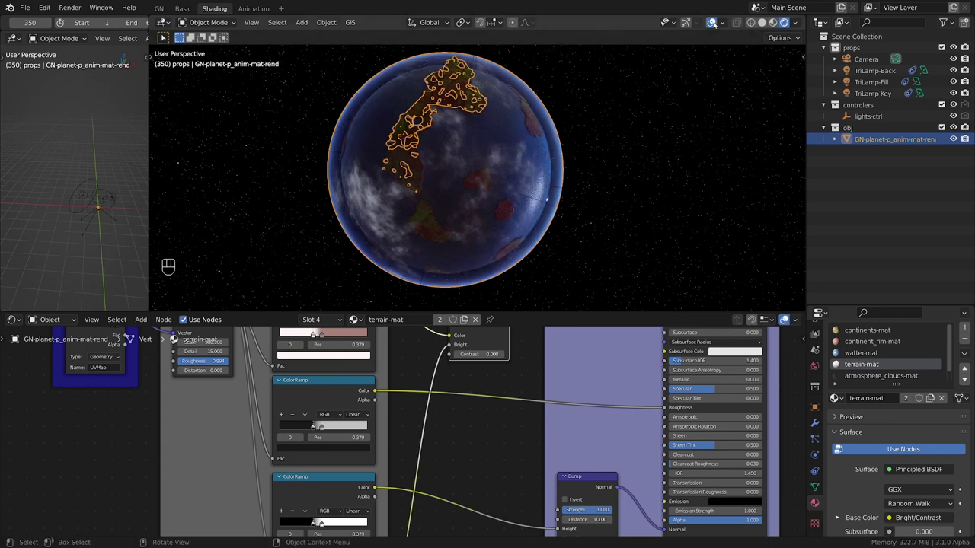
pyautogui.click(712, 22)
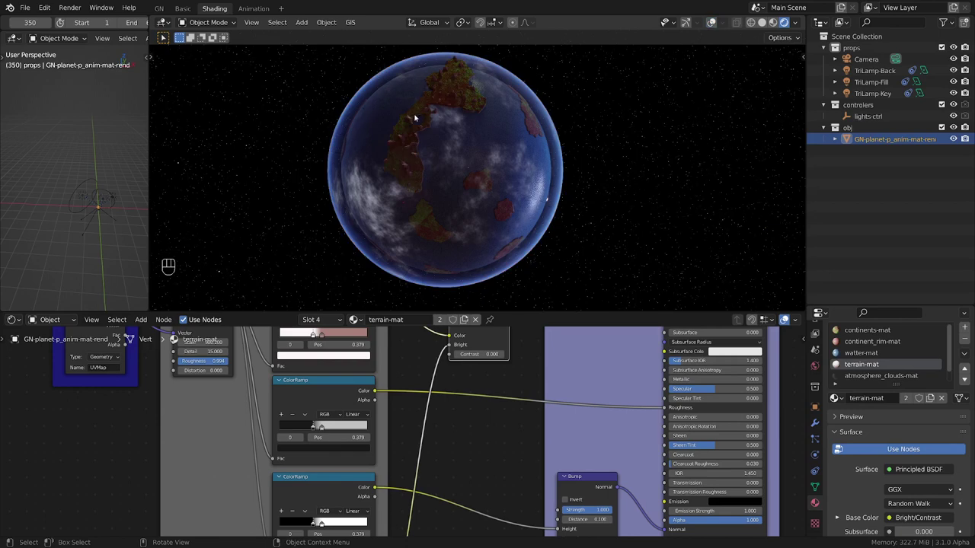
pyautogui.scroll(4, 417, 116)
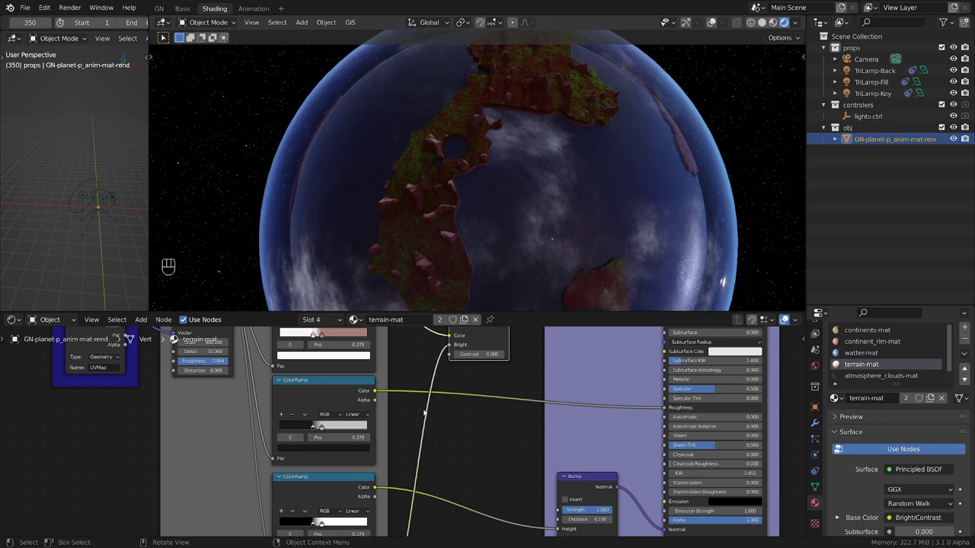
# Maximize the node editor and review the terrain-mat tree with its surface details, shadows and Principled BSDF nodes.
pyautogui.scroll(-3, 466, 436)
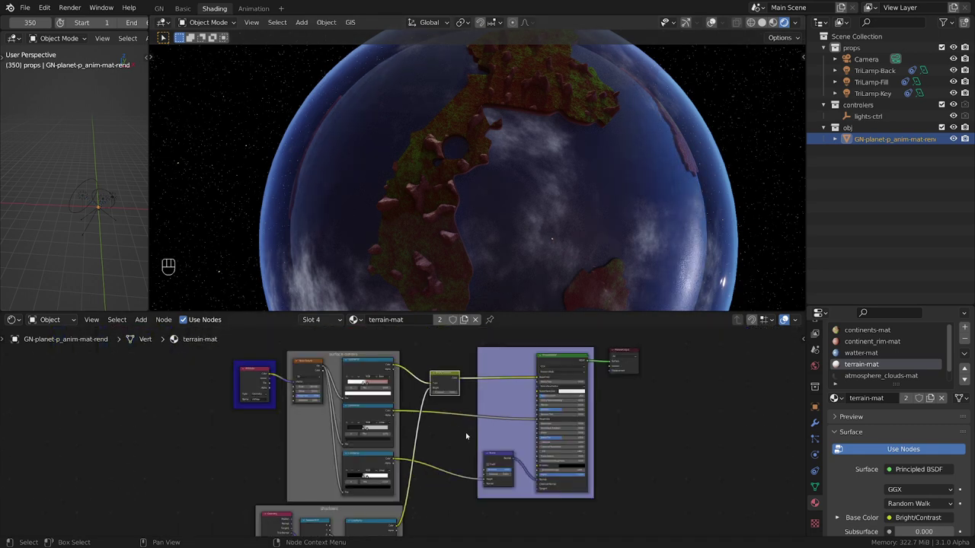
pyautogui.hotkey('ctrl', 'space')
pyautogui.scroll(3, 484, 321)
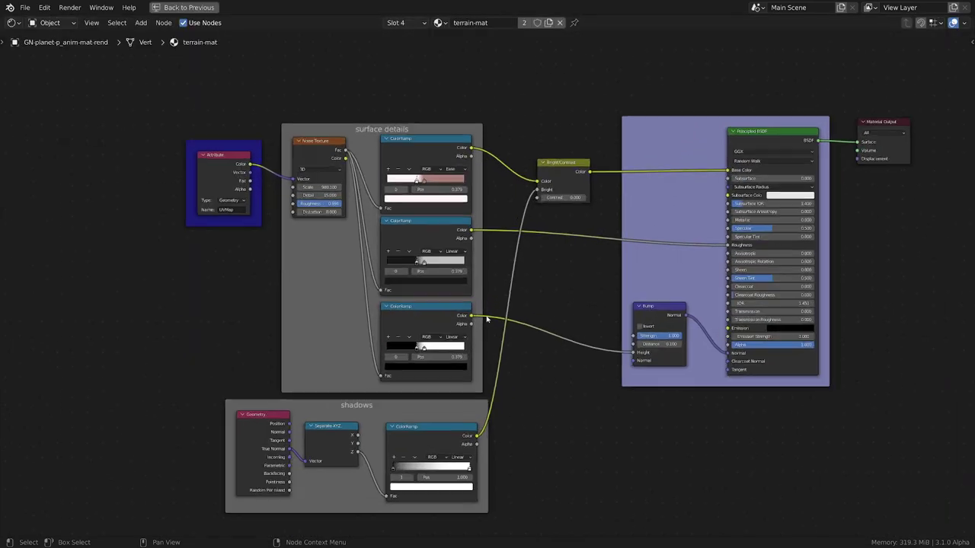
pyautogui.scroll(4, 487, 319)
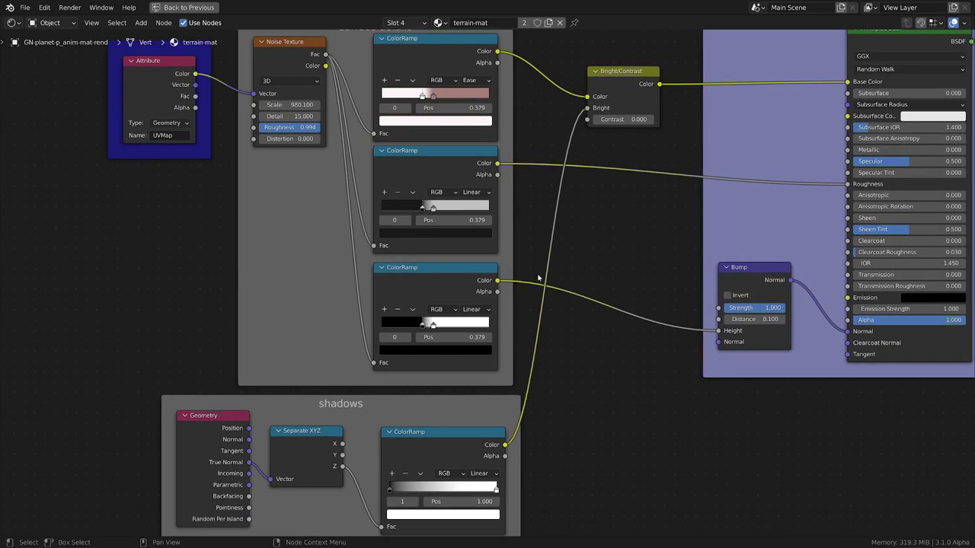
pyautogui.scroll(-3, 536, 278)
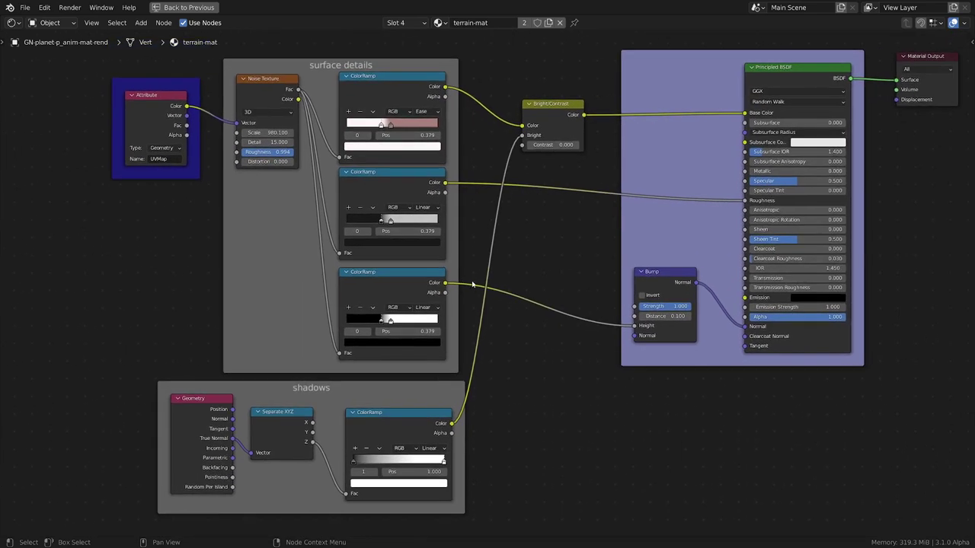
# Restore the split layout from the maximized node editor and look over the terrain-mat tree beneath the planet view.
pyautogui.press('ctrl')
pyautogui.hotkey('ctrl', 'space')
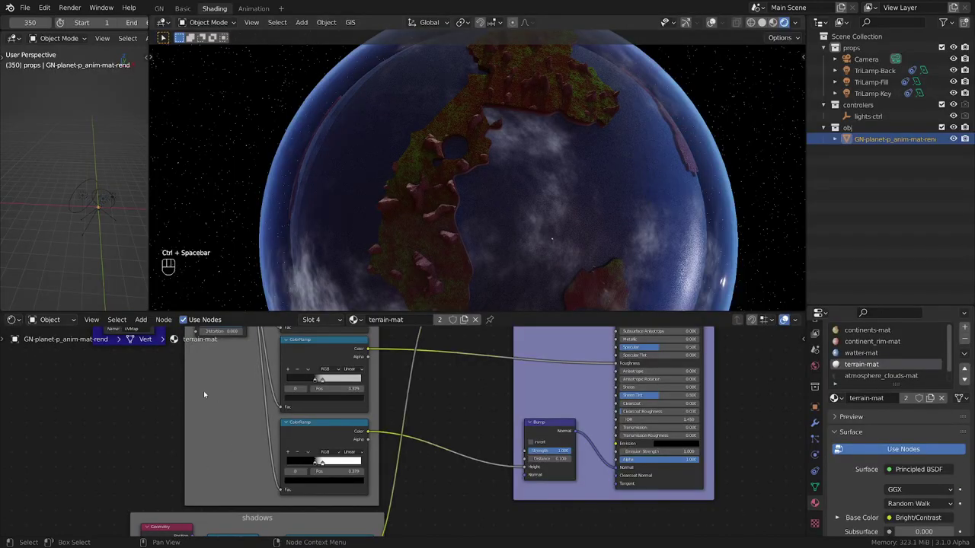
pyautogui.scroll(-2, 267, 372)
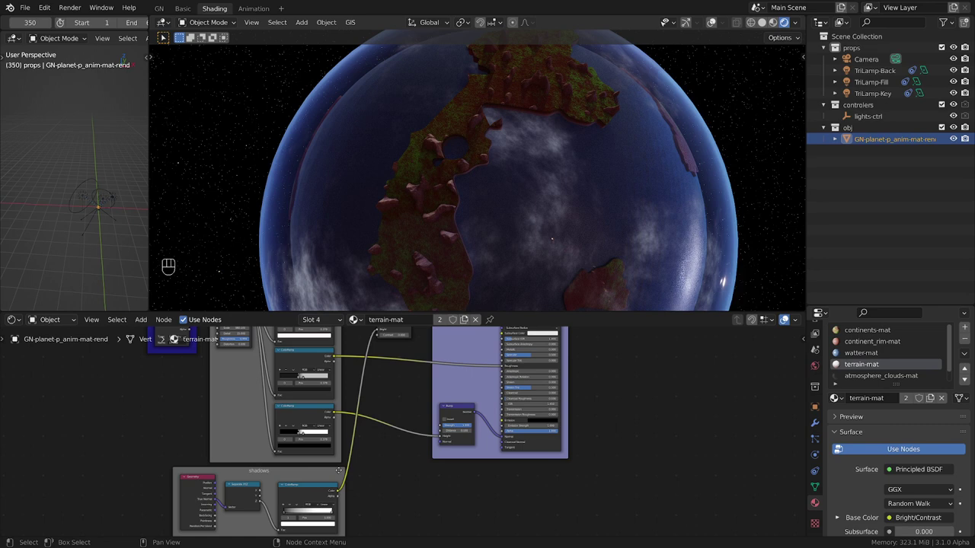
pyautogui.moveTo(338, 469); pyautogui.dragTo(370, 490, button='middle')
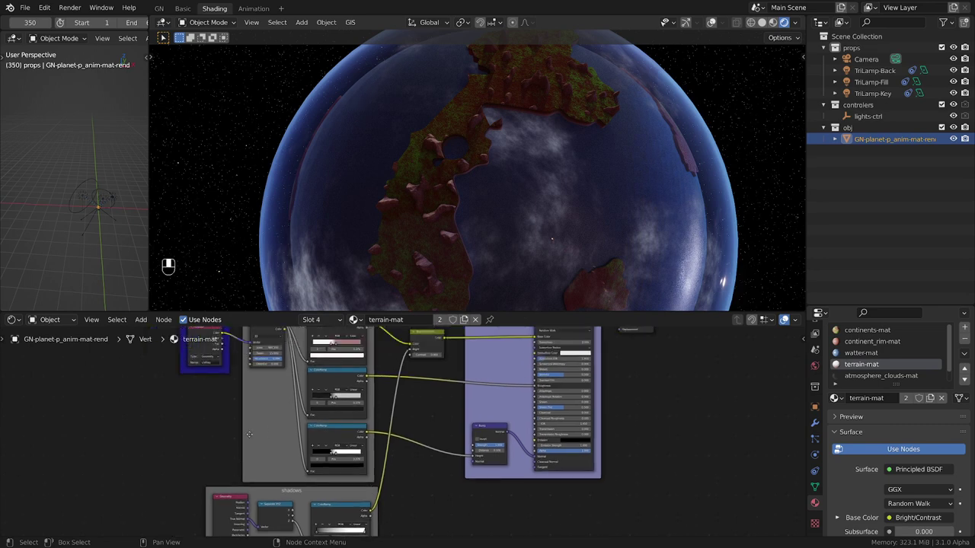
pyautogui.moveTo(249, 434); pyautogui.dragTo(60, 342, button='middle')
pyautogui.moveTo(248, 418); pyautogui.dragTo(267, 419, button='middle')
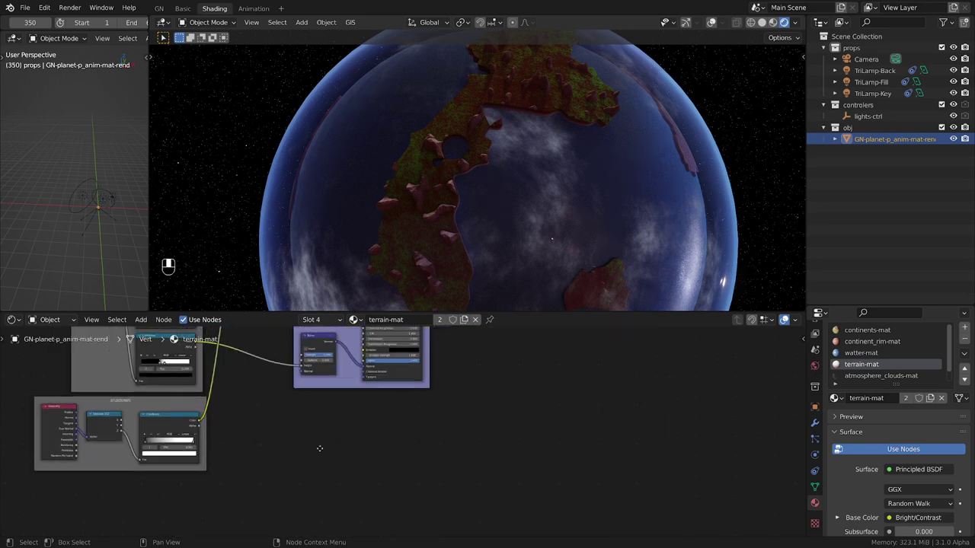
pyautogui.moveTo(320, 449); pyautogui.dragTo(473, 517, button='middle')
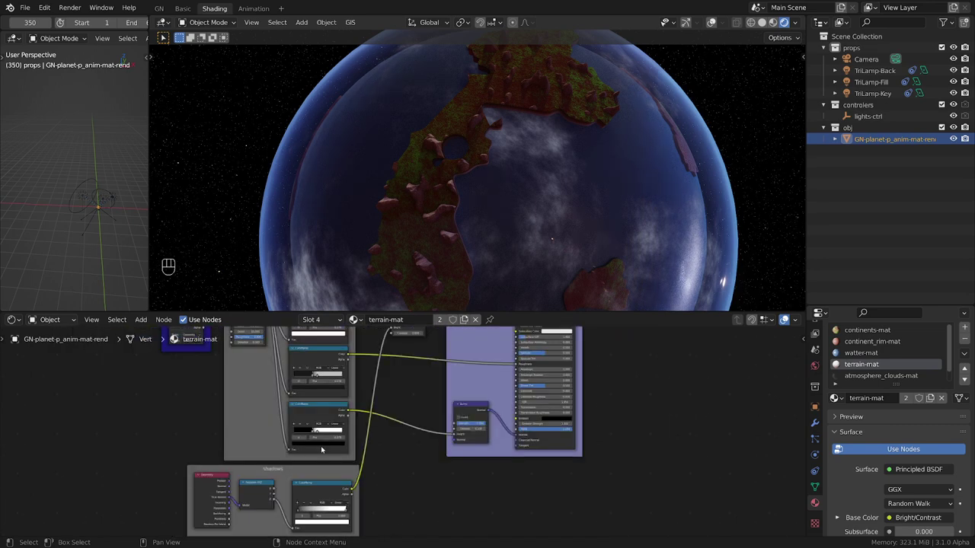
# Switch the small side viewport to the Geometry Node Editor and locate the planet's Set Material nodes.
pyautogui.click(14, 38)
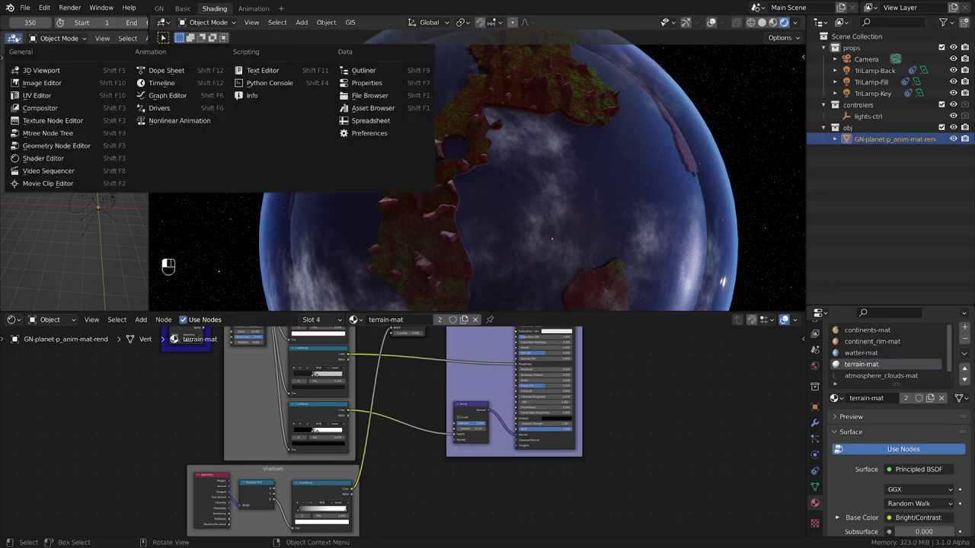
pyautogui.click(46, 145)
pyautogui.scroll(-4, 83, 204)
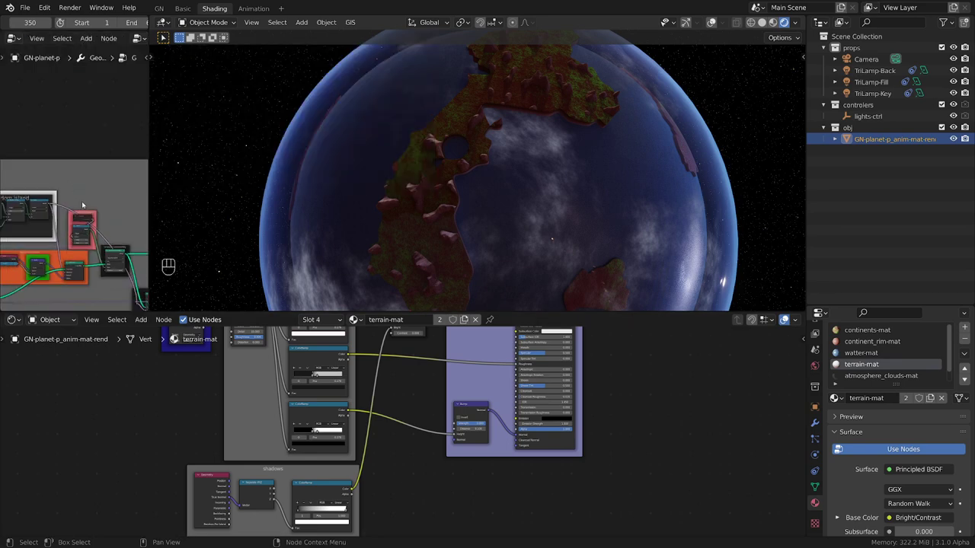
pyautogui.moveTo(82, 204); pyautogui.dragTo(19, 191, button='middle')
pyautogui.scroll(-5, 90, 168)
pyautogui.moveTo(83, 229)
pyautogui.mouseDown(button='middle')
pyautogui.moveTo(145, 201)
pyautogui.moveTo(28, 188)
pyautogui.moveTo(144, 205)
pyautogui.moveTo(50, 238)
pyautogui.moveTo(72, 241)
pyautogui.mouseUp(button='middle')
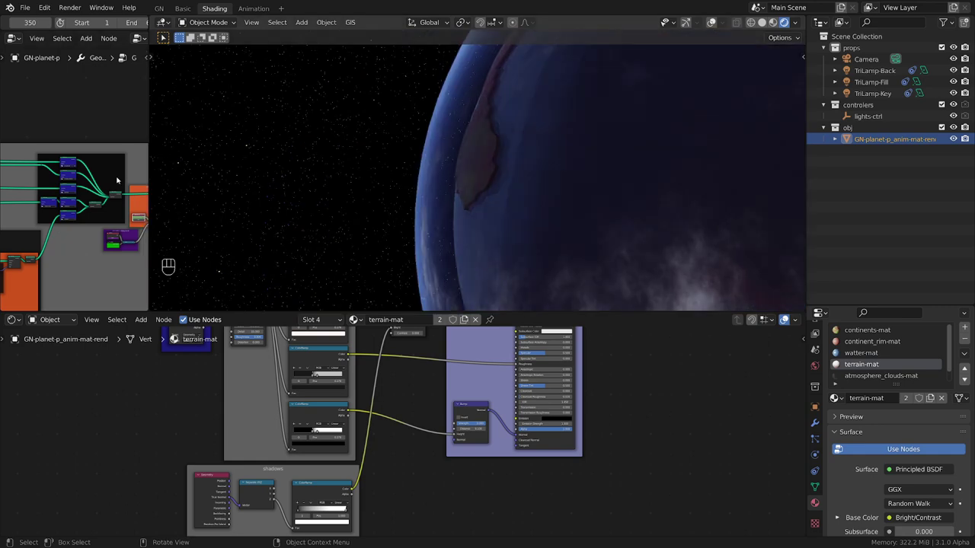
# Mute the output links of the atmosphere, clouds, water and continents Set Material nodes, leaving the terrain-mat branch active.
pyautogui.scroll(1, 57, 204)
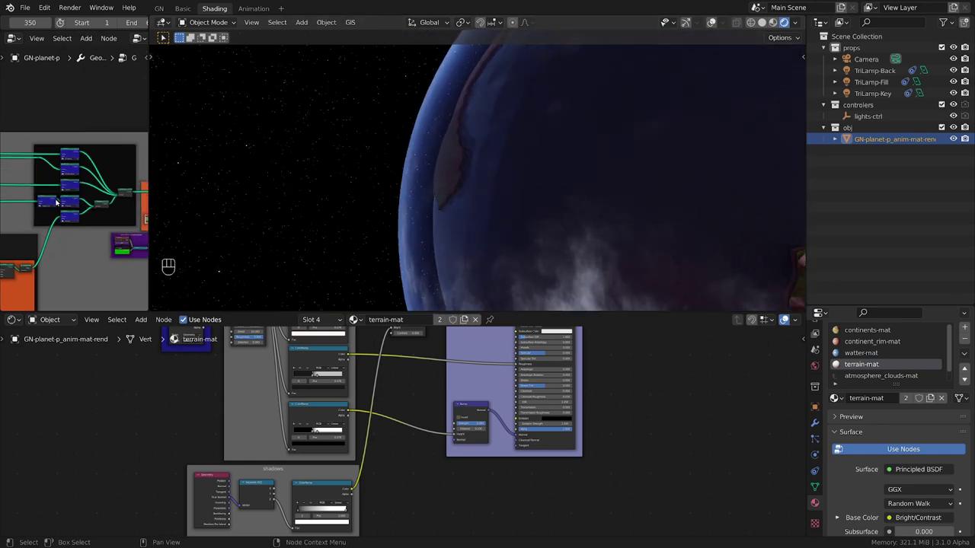
pyautogui.scroll(2, 56, 202)
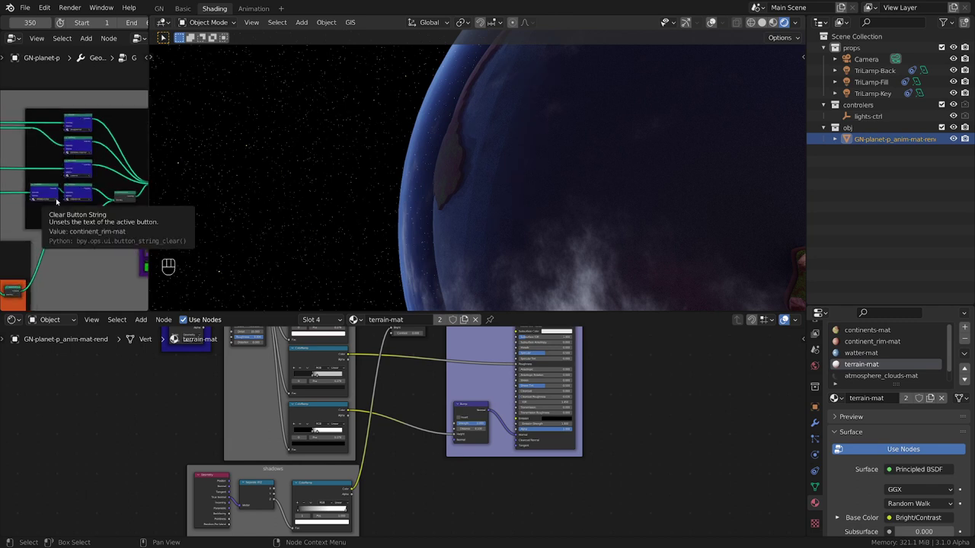
pyautogui.scroll(3, 56, 201)
pyautogui.scroll(1, 43, 209)
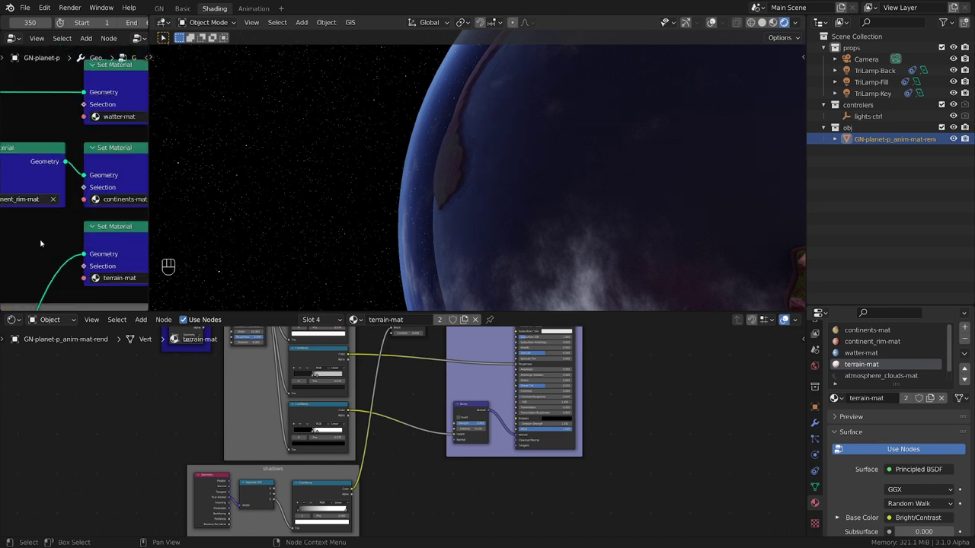
pyautogui.scroll(-3, 41, 244)
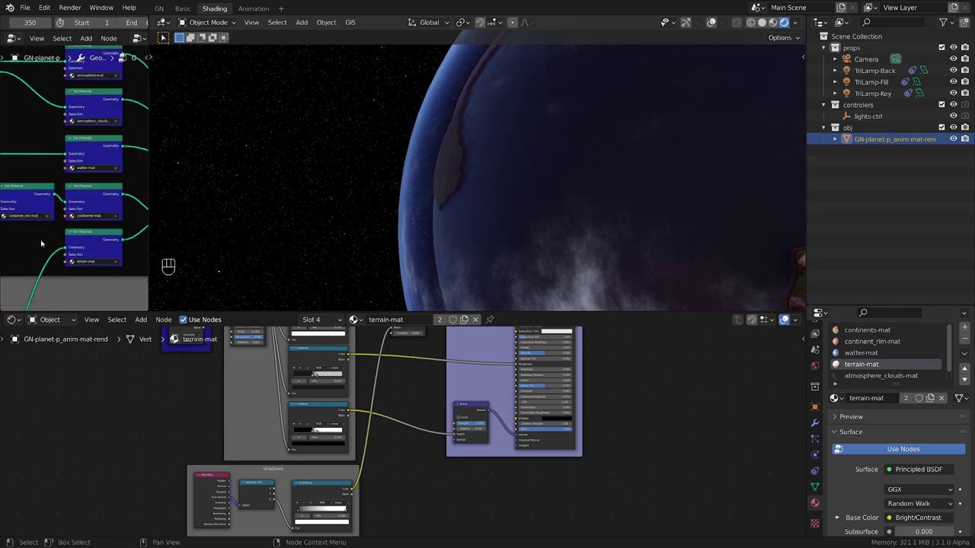
pyautogui.scroll(-3, 41, 243)
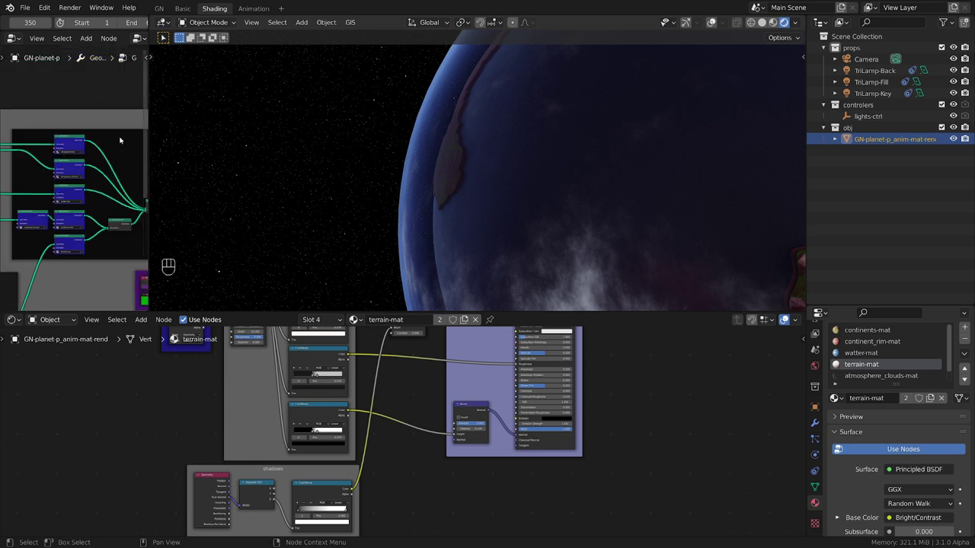
pyautogui.moveTo(117, 133)
pyautogui.keyDown('ctrl'); pyautogui.keyDown('shift'); pyautogui.mouseDown(button='right')
pyautogui.moveTo(88, 223)
pyautogui.moveTo(102, 202)
pyautogui.mouseUp(button='right'); pyautogui.keyUp('shift'); pyautogui.keyUp('ctrl')
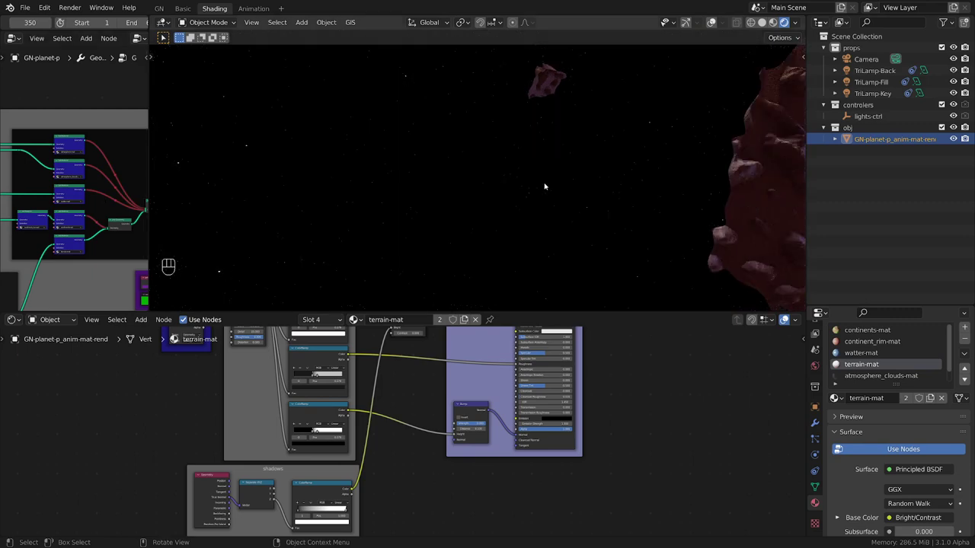
# Examine the isolated terrain mesh in the rendered view from a distance, up close and from different angles.
pyautogui.scroll(-5, 544, 186)
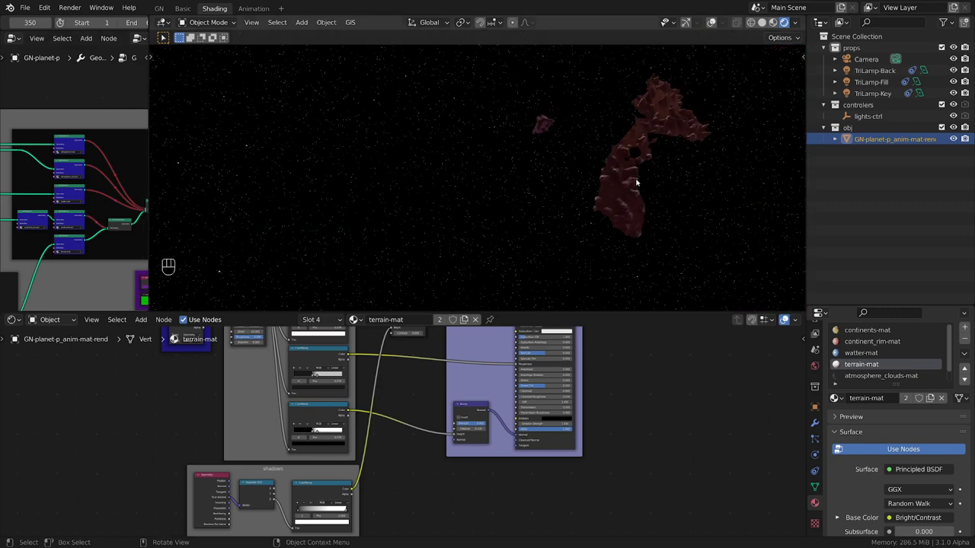
pyautogui.scroll(6, 635, 183)
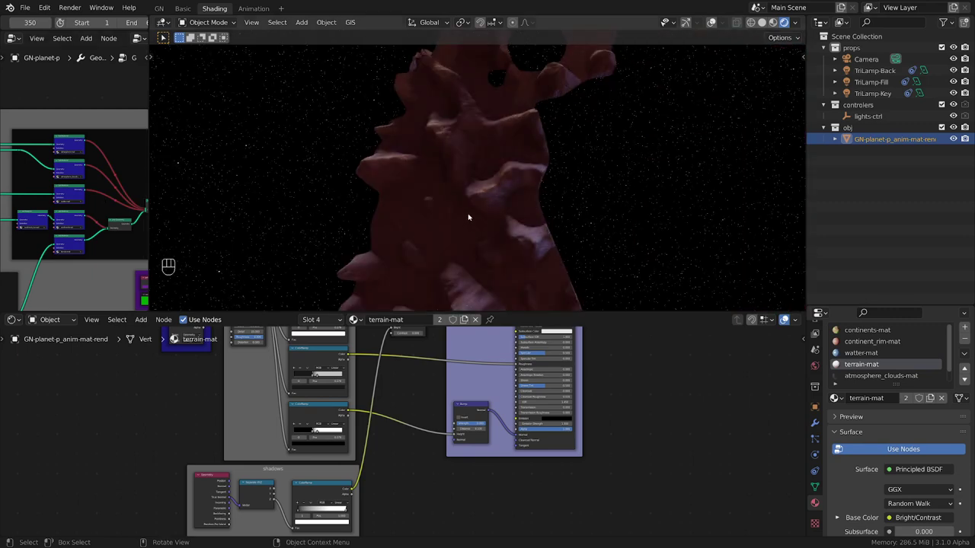
pyautogui.moveTo(468, 217); pyautogui.dragTo(475, 194, button='middle')
pyautogui.keyDown('shift'); pyautogui.moveTo(528, 124); pyautogui.dragTo(491, 162, button='middle'); pyautogui.keyUp('shift')
pyautogui.moveTo(509, 198); pyautogui.dragTo(510, 243, button='middle')
pyautogui.scroll(-2, 376, 418)
# Preview the Noise Texture's Fac output from the surface details frame on the terrain.
pyautogui.moveTo(194, 340); pyautogui.dragTo(283, 427, button='middle')
pyautogui.scroll(2, 298, 429)
pyautogui.scroll(4, 344, 453)
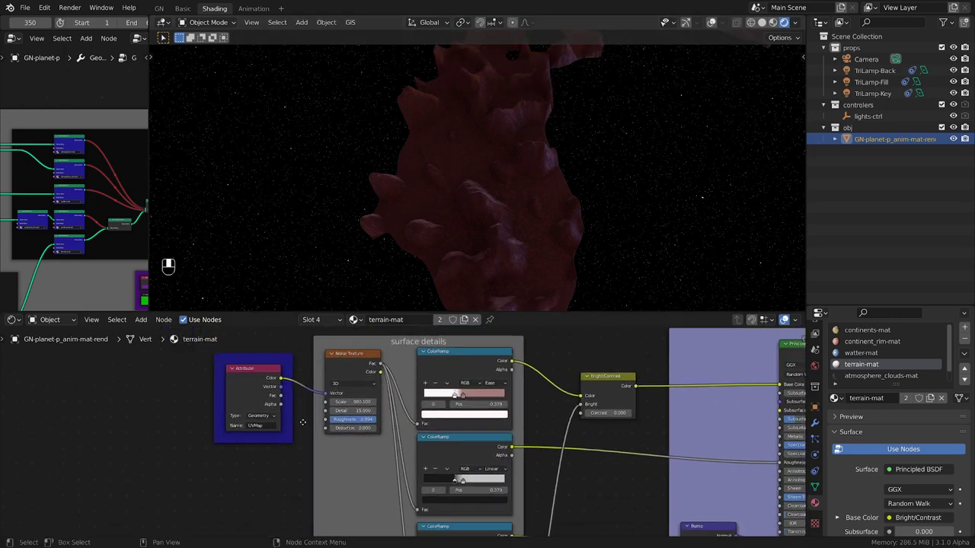
pyautogui.moveTo(252, 396); pyautogui.dragTo(259, 398)
pyautogui.scroll(2, 317, 458)
pyautogui.moveTo(374, 370); pyautogui.dragTo(340, 364, button='middle')
pyautogui.keyDown('ctrl'); pyautogui.keyDown('shift'); pyautogui.click(340, 355); pyautogui.keyUp('shift'); pyautogui.keyUp('ctrl')
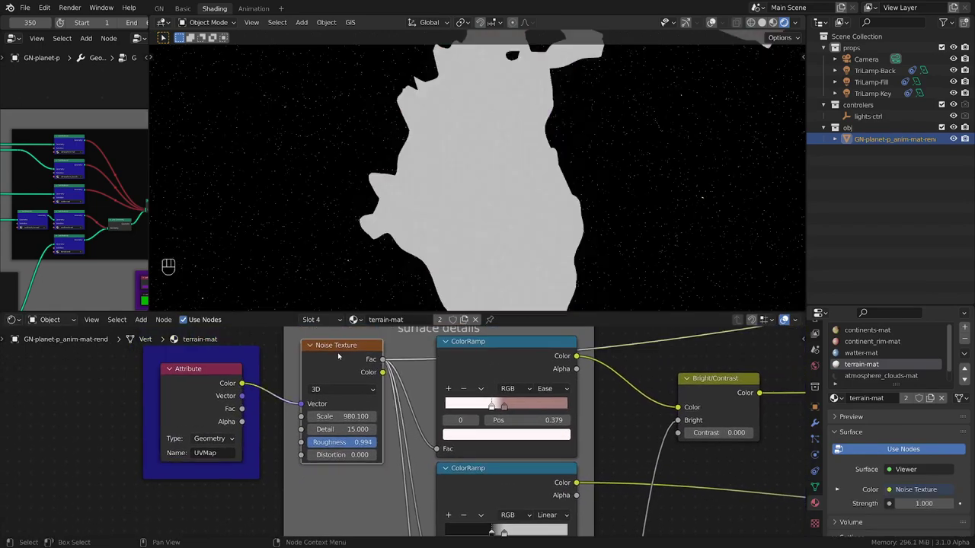
# Preview the ColorRamp that feeds the Bump height and inspect its noise pattern closely on the terrain.
pyautogui.scroll(-4, 474, 472)
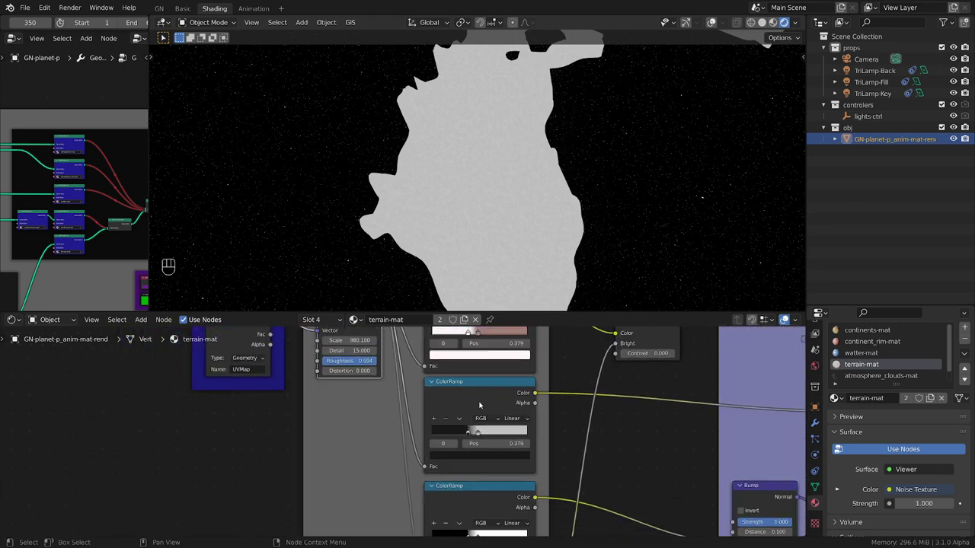
pyautogui.moveTo(509, 438); pyautogui.dragTo(511, 433, button='middle')
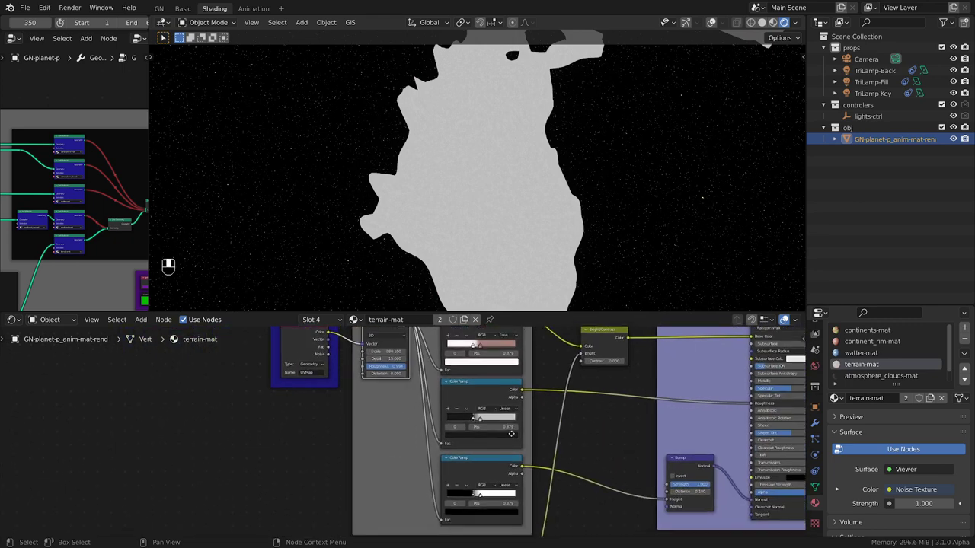
pyautogui.keyDown('ctrl'); pyautogui.keyDown('shift'); pyautogui.click(495, 469); pyautogui.keyUp('shift'); pyautogui.keyUp('ctrl')
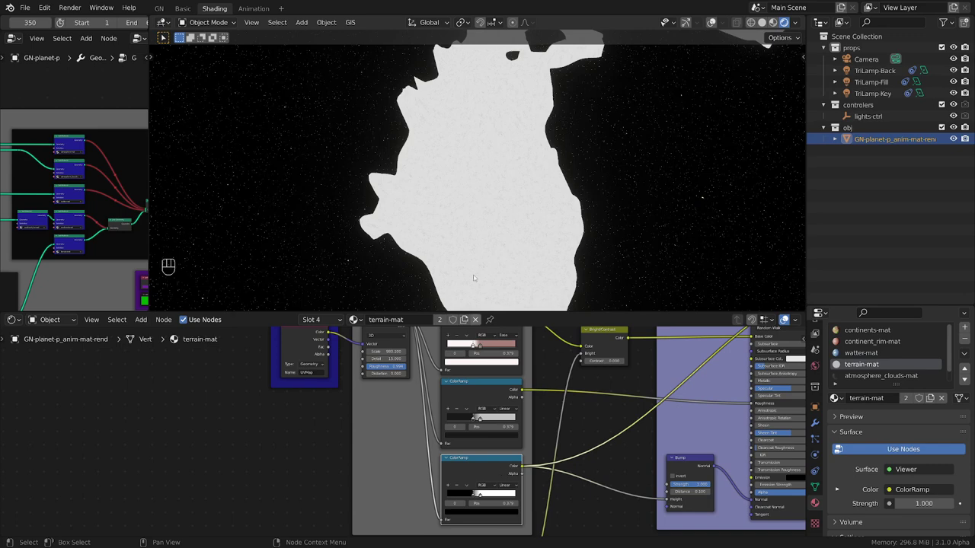
pyautogui.scroll(8, 477, 238)
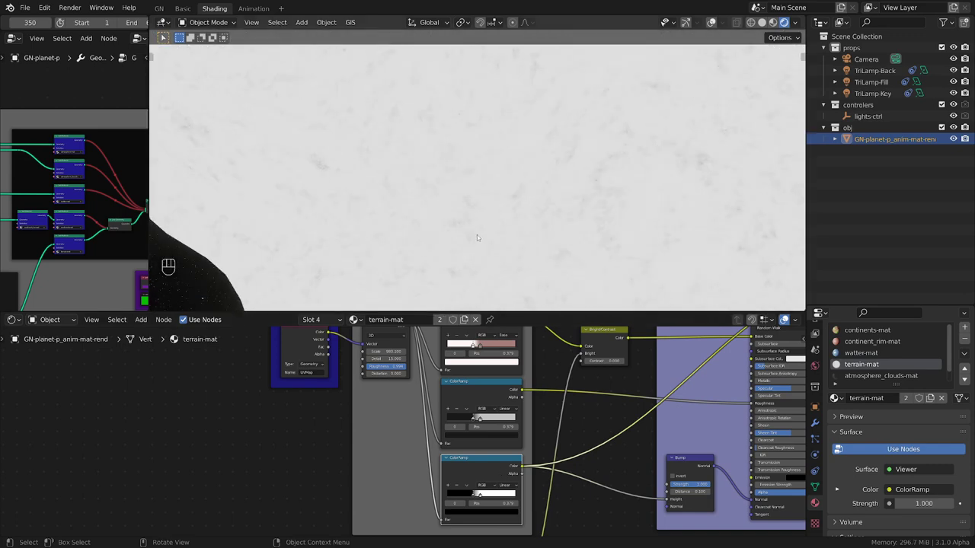
pyautogui.scroll(2, 477, 238)
# Preview the white-to-pink ColorRamp that feeds Bright/Contrast and check it on the terrain up close and from afar.
pyautogui.moveTo(373, 437); pyautogui.dragTo(357, 499, button='middle')
pyautogui.scroll(3, 358, 487)
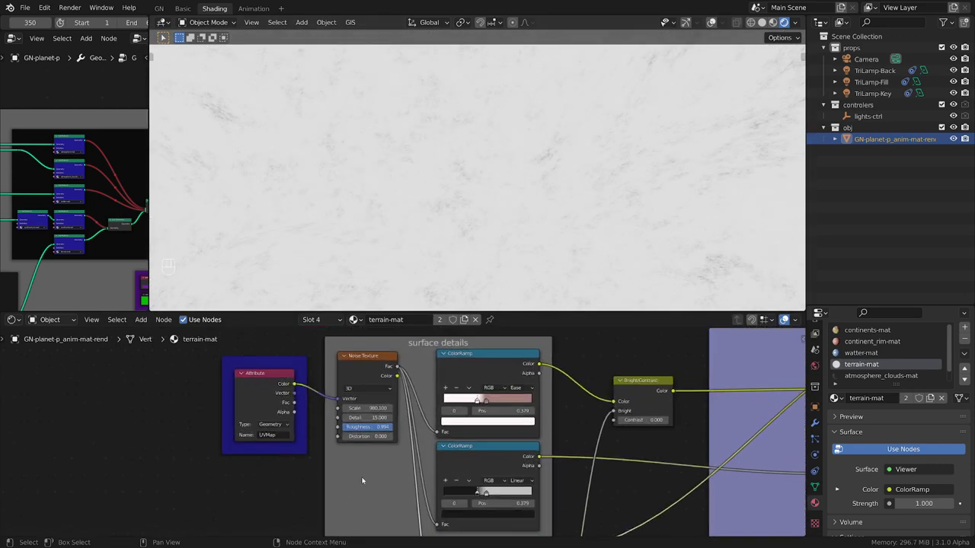
pyautogui.scroll(-2, 390, 452)
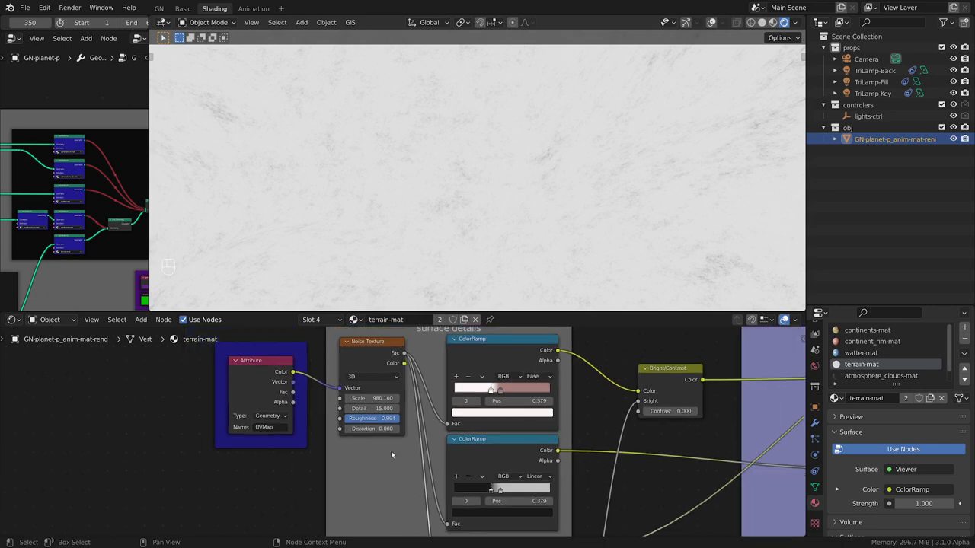
pyautogui.keyDown('ctrl'); pyautogui.keyDown('shift'); pyautogui.click(500, 370); pyautogui.keyUp('shift'); pyautogui.keyUp('ctrl')
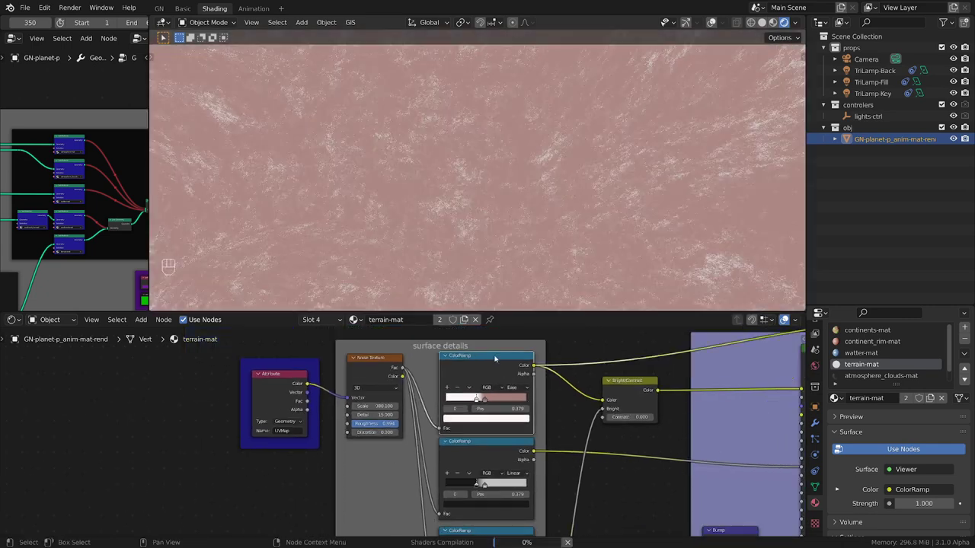
pyautogui.scroll(-5, 492, 173)
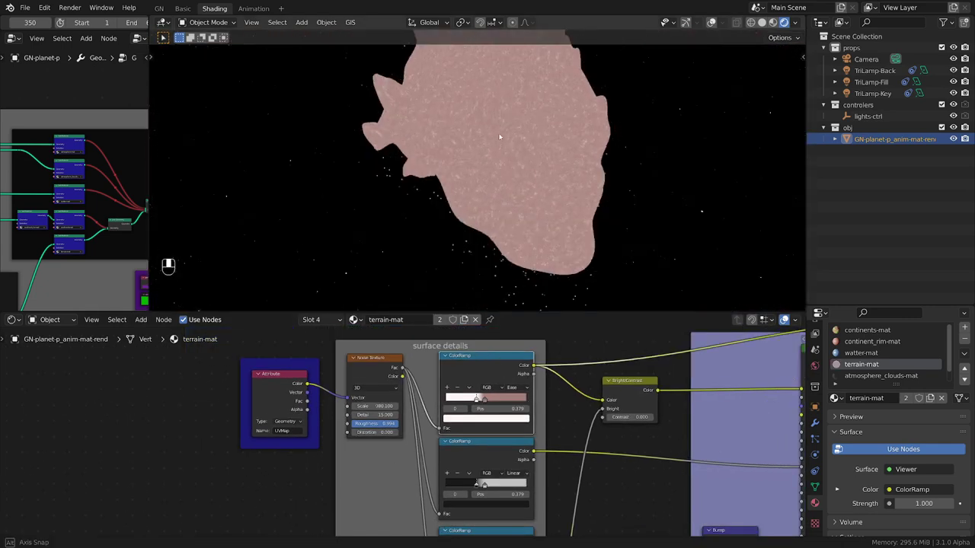
pyautogui.scroll(-10, 499, 134)
pyautogui.keyDown('shift'); pyautogui.moveTo(524, 141); pyautogui.dragTo(522, 232, button='middle'); pyautogui.keyUp('shift')
pyautogui.scroll(2, 51, 245)
# Unmute the continents Set Material output link and view the previewed terrain up close on the continent.
pyautogui.keyDown('ctrl'); pyautogui.keyDown('alt'); pyautogui.moveTo(107, 206); pyautogui.dragTo(104, 224, button='right'); pyautogui.keyUp('alt'); pyautogui.keyUp('ctrl')
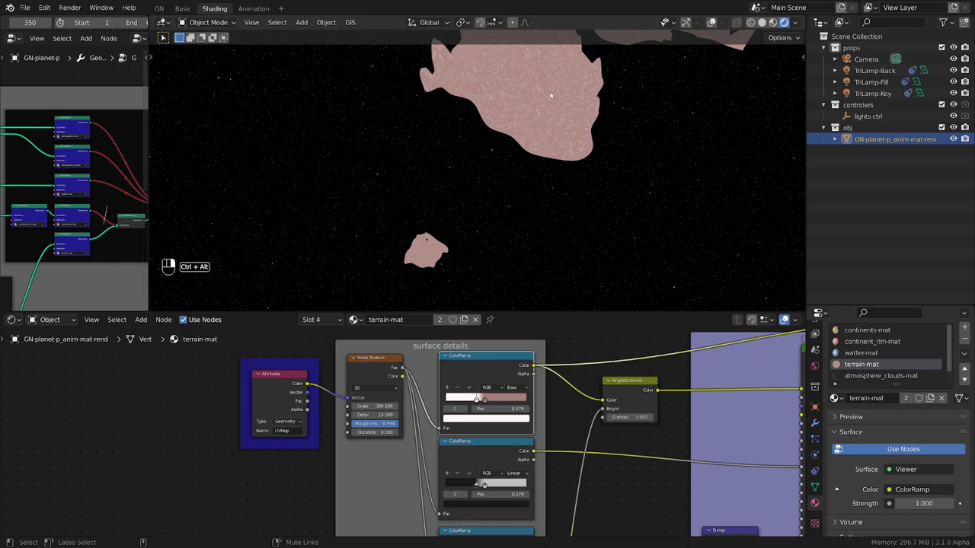
pyautogui.keyDown('shift'); pyautogui.moveTo(547, 166); pyautogui.dragTo(540, 201, button='middle'); pyautogui.keyUp('shift')
pyautogui.scroll(4, 509, 172)
pyautogui.scroll(3, 509, 172)
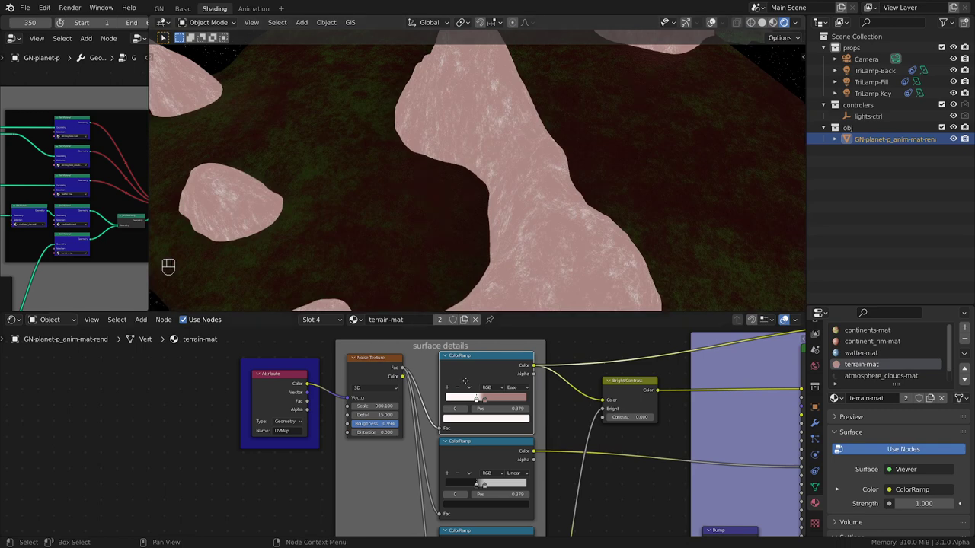
# Review how the surface details ColorRamps connect to the Principled BSDF and Bump nodes, down to the shadows frame.
pyautogui.moveTo(616, 478); pyautogui.dragTo(394, 459, button='middle')
pyautogui.moveTo(300, 415); pyautogui.dragTo(302, 422)
pyautogui.moveTo(434, 455); pyautogui.dragTo(423, 382, button='middle')
pyautogui.scroll(1, 421, 477)
pyautogui.scroll(2, 426, 473)
pyautogui.scroll(-3, 429, 465)
pyautogui.moveTo(491, 435); pyautogui.dragTo(498, 413, button='middle')
pyautogui.moveTo(490, 409); pyautogui.dragTo(508, 416)
pyautogui.moveTo(446, 374); pyautogui.dragTo(484, 400, button='middle')
pyautogui.moveTo(405, 442); pyautogui.dragTo(510, 389, button='middle')
pyautogui.scroll(-1, 450, 406)
pyautogui.scroll(-1, 457, 479)
pyautogui.scroll(2, 358, 473)
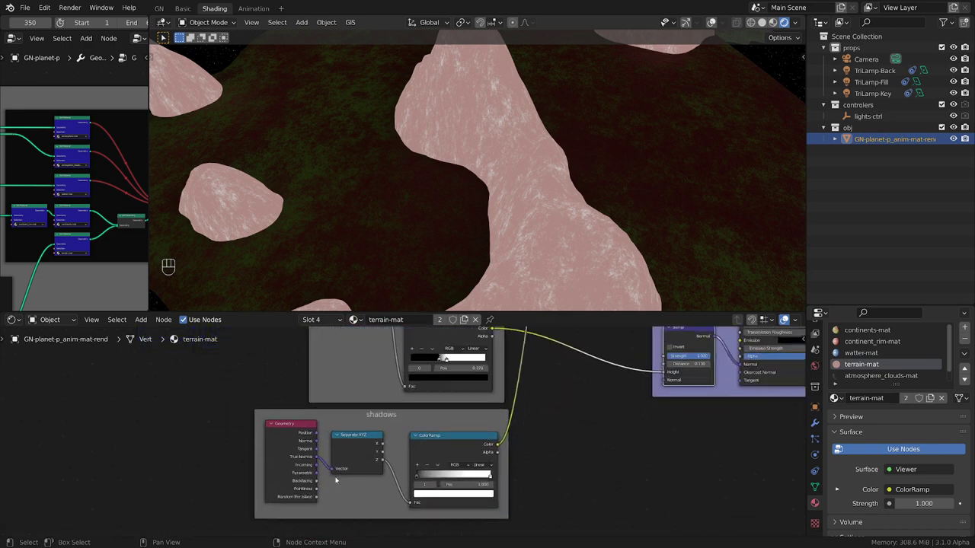
# Preview the Geometry node's outputs in the shadows frame, cycling from Position to True Normal.
pyautogui.keyDown('ctrl'); pyautogui.keyDown('shift'); pyautogui.click(296, 440); pyautogui.keyUp('shift'); pyautogui.keyUp('ctrl')
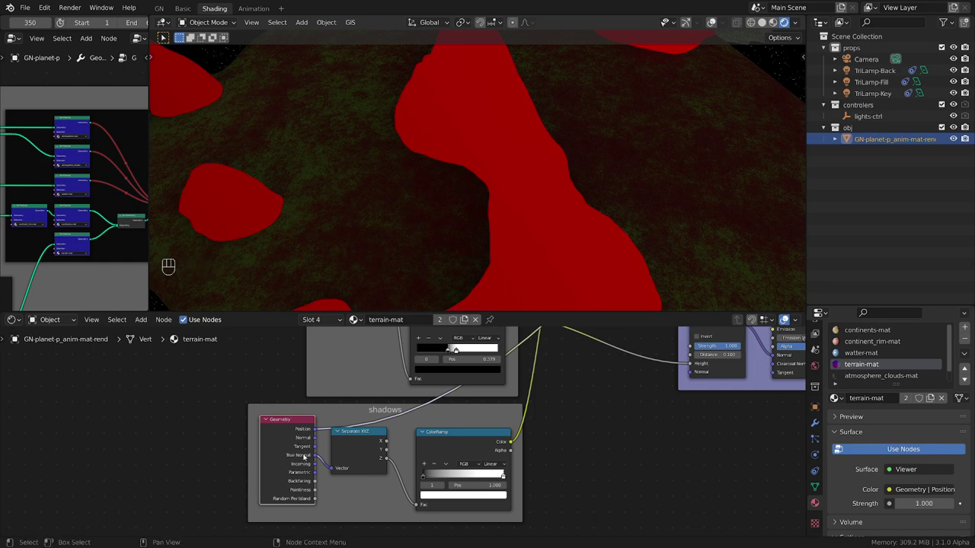
pyautogui.keyDown('ctrl'); pyautogui.keyDown('shift'); pyautogui.click(285, 446); pyautogui.keyUp('shift'); pyautogui.keyUp('ctrl')
pyautogui.keyDown('ctrl'); pyautogui.keyDown('shift'); pyautogui.click(285, 446); pyautogui.keyUp('shift'); pyautogui.keyUp('ctrl')
pyautogui.keyDown('ctrl'); pyautogui.keyDown('shift'); pyautogui.click(285, 446); pyautogui.keyUp('shift'); pyautogui.keyUp('ctrl')
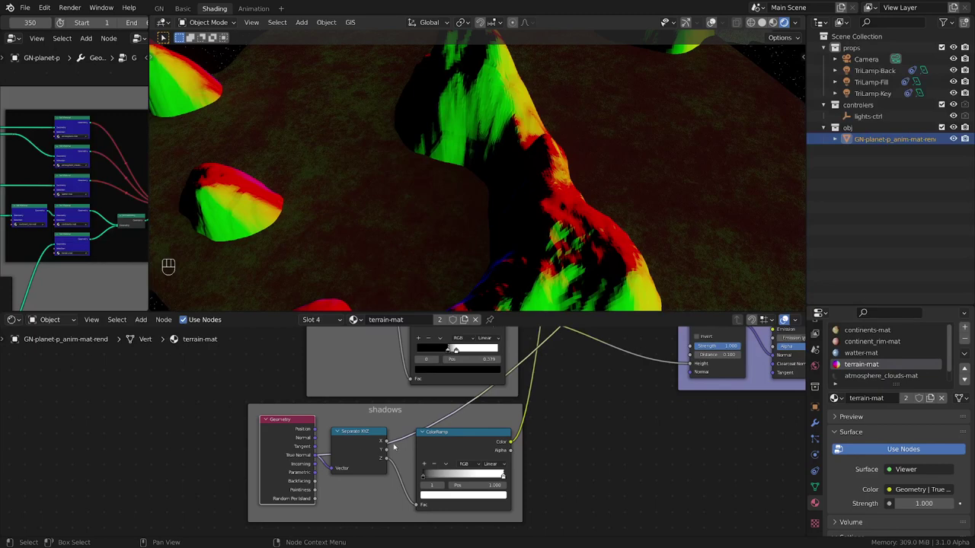
# Preview the shadows frame's ColorRamp and inspect its mask on the mountains from farther away.
pyautogui.keyDown('ctrl'); pyautogui.keyDown('shift'); pyautogui.click(461, 448); pyautogui.keyUp('shift'); pyautogui.keyUp('ctrl')
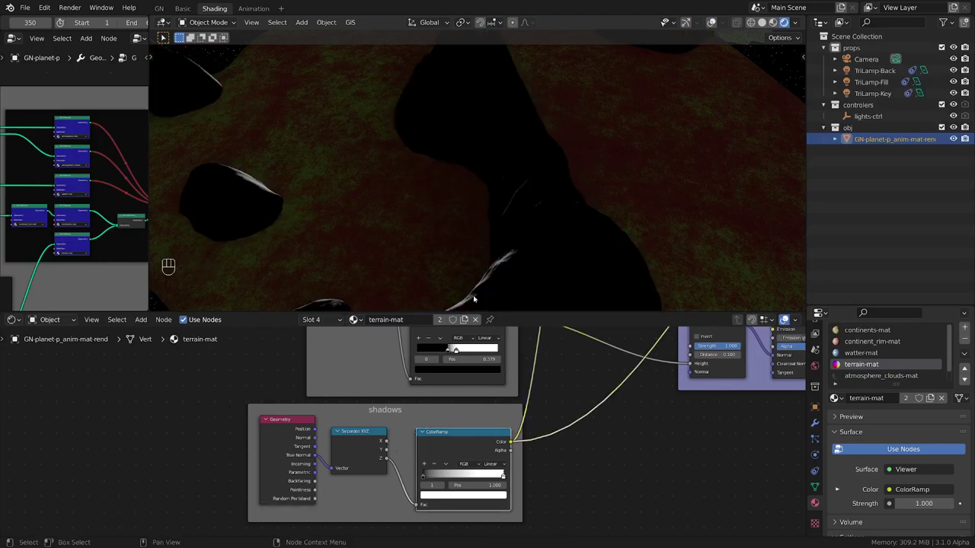
pyautogui.scroll(-3, 492, 202)
pyautogui.scroll(-2, 492, 201)
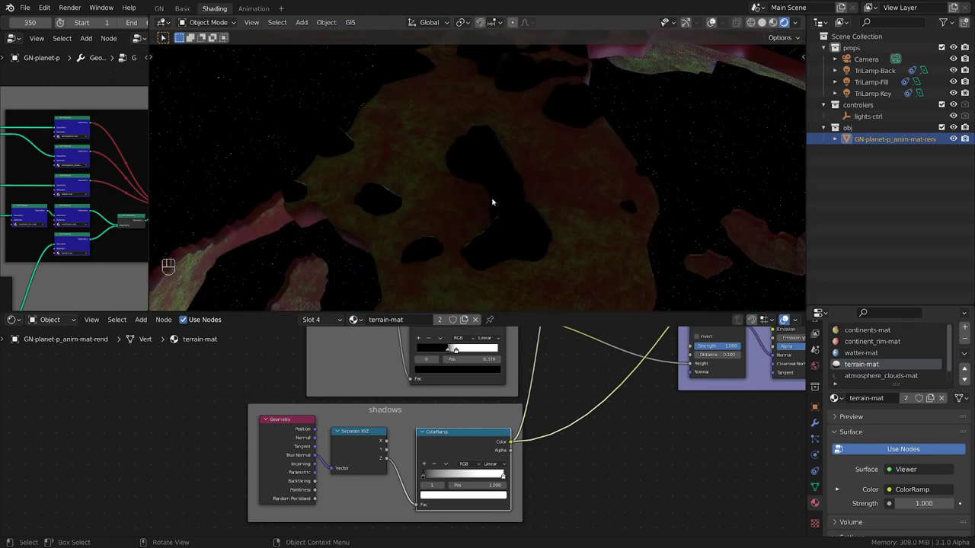
pyautogui.scroll(-3, 499, 206)
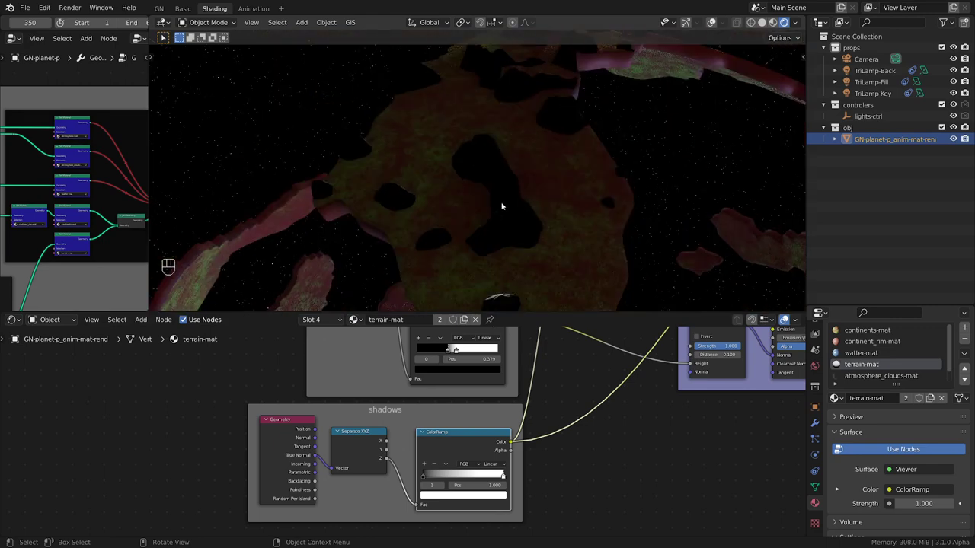
# Preview the Bright/Contrast node that combines the surface color with the shadows on the terrain.
pyautogui.moveTo(608, 375); pyautogui.dragTo(496, 516, button='middle')
pyautogui.moveTo(514, 444); pyautogui.dragTo(488, 526, button='middle')
pyautogui.keyDown('ctrl'); pyautogui.keyDown('shift'); pyautogui.click(468, 388); pyautogui.keyUp('shift'); pyautogui.keyUp('ctrl')
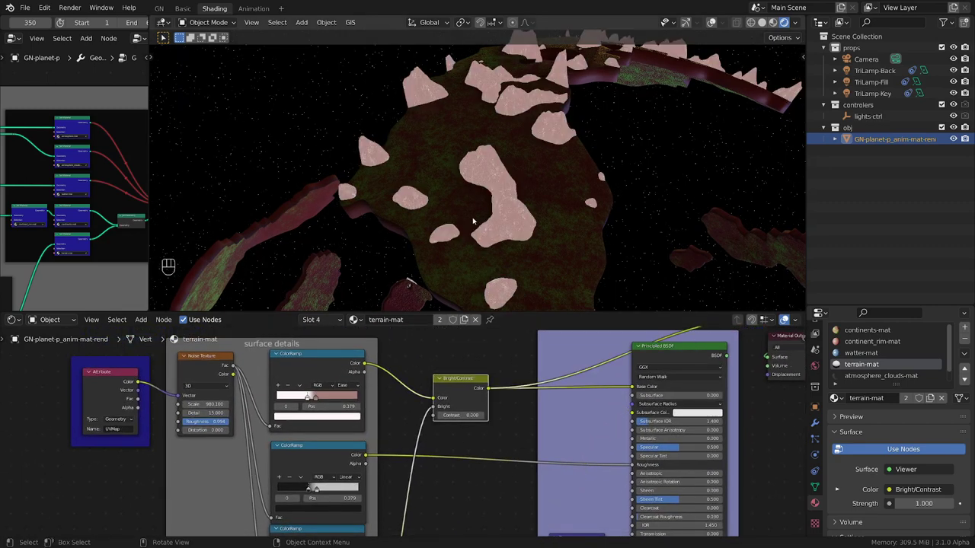
# From the camera view, preview the shadows frame's ColorRamp mask and compare it with the Bright/Contrast node's output on the terrain.
pyautogui.press('KP_0')
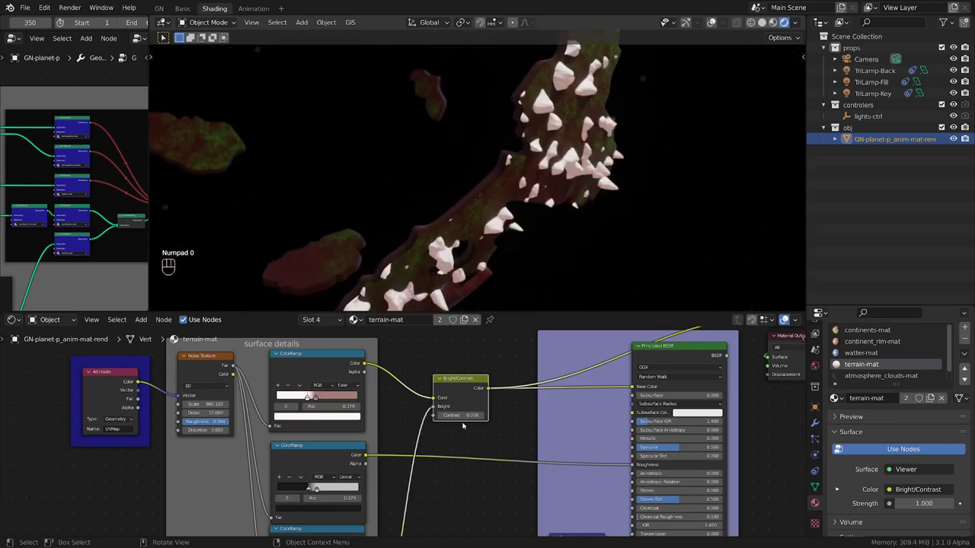
pyautogui.moveTo(446, 483); pyautogui.dragTo(513, 287, button='middle')
pyautogui.keyDown('ctrl'); pyautogui.keyDown('shift'); pyautogui.click(415, 467); pyautogui.keyUp('shift'); pyautogui.keyUp('ctrl')
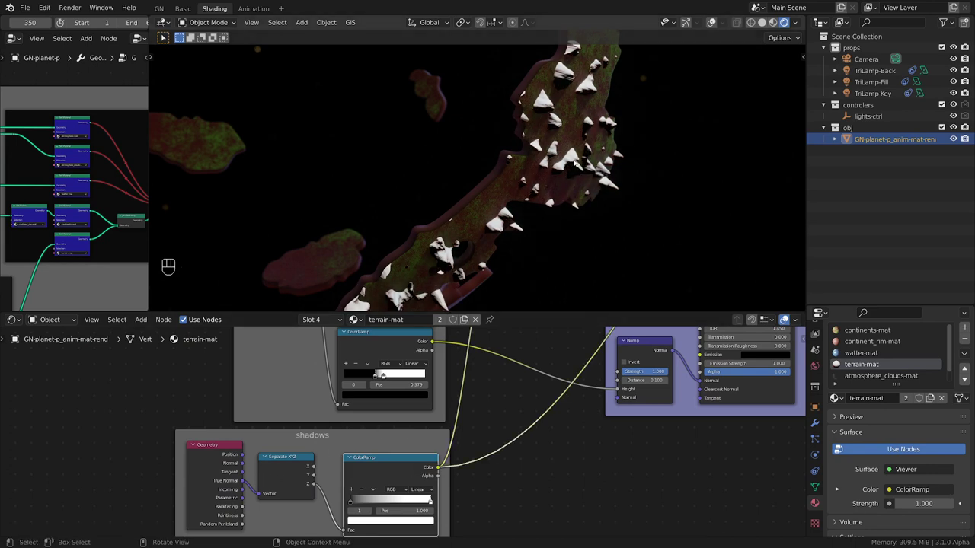
pyautogui.scroll(1, 575, 166)
pyautogui.moveTo(525, 389); pyautogui.dragTo(499, 511, button='middle')
pyautogui.moveTo(522, 442); pyautogui.dragTo(514, 496, button='middle')
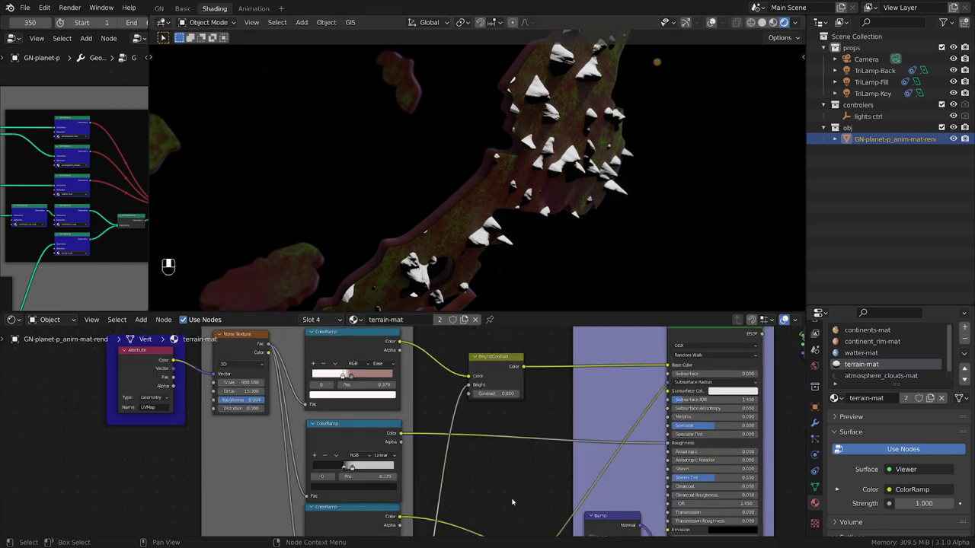
pyautogui.keyDown('ctrl'); pyautogui.keyDown('shift'); pyautogui.click(511, 369); pyautogui.keyUp('shift'); pyautogui.keyUp('ctrl')
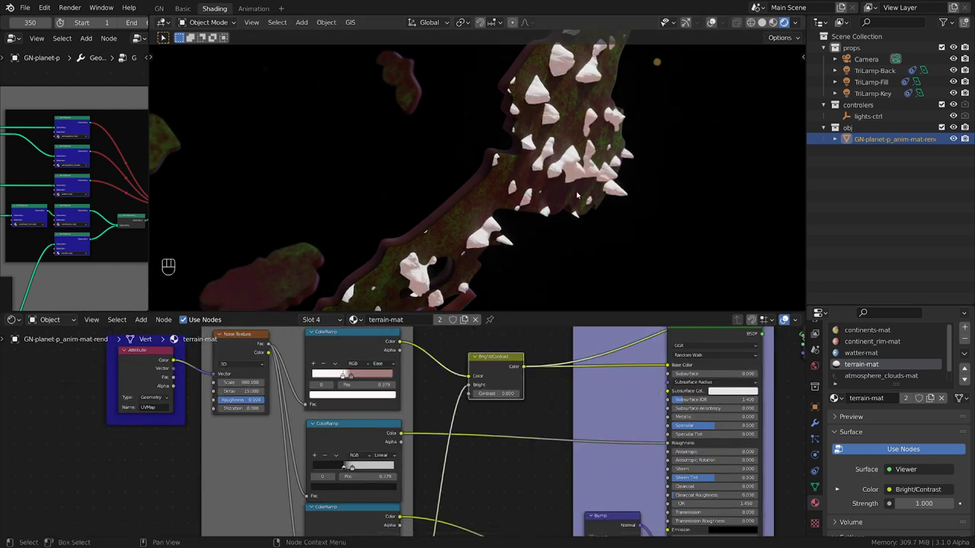
# Route the Principled BSDF back to the Material Output so the terrain shows its complete shading.
pyautogui.scroll(-5, 466, 431)
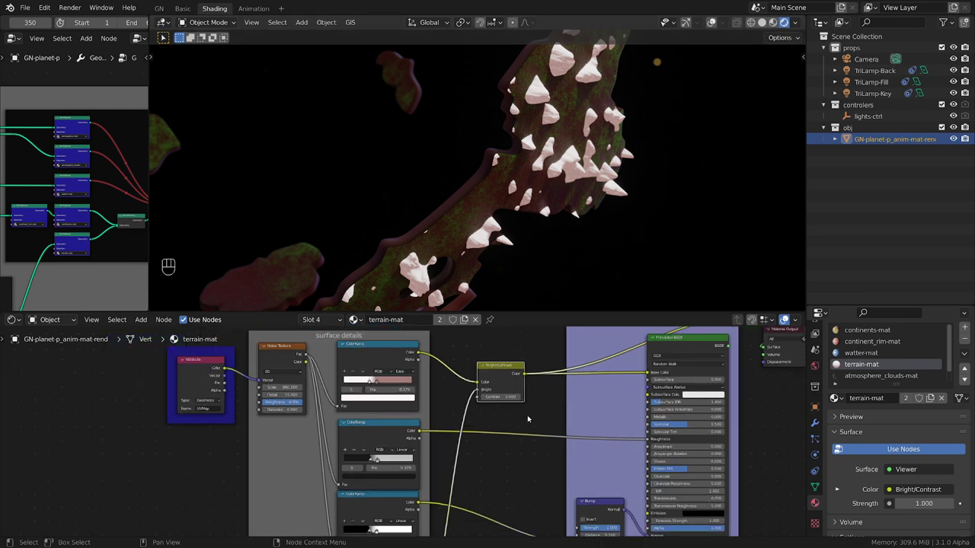
pyautogui.scroll(2, 466, 431)
pyautogui.keyDown('ctrl'); pyautogui.keyDown('shift'); pyautogui.click(584, 368); pyautogui.keyUp('shift'); pyautogui.keyUp('ctrl')
pyautogui.scroll(-4, 514, 226)
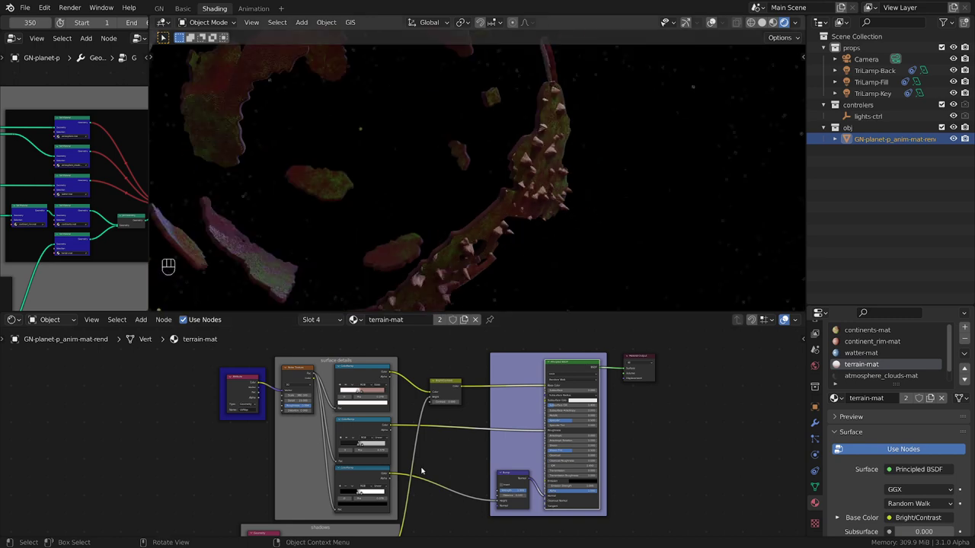
# Mute the shadows link into the Bright/Contrast node's Bright input to compare the mountains without it, and unmute it.
pyautogui.keyDown('ctrl'); pyautogui.keyDown('alt'); pyautogui.moveTo(409, 444); pyautogui.dragTo(437, 459, button='right'); pyautogui.keyUp('alt'); pyautogui.keyUp('ctrl')
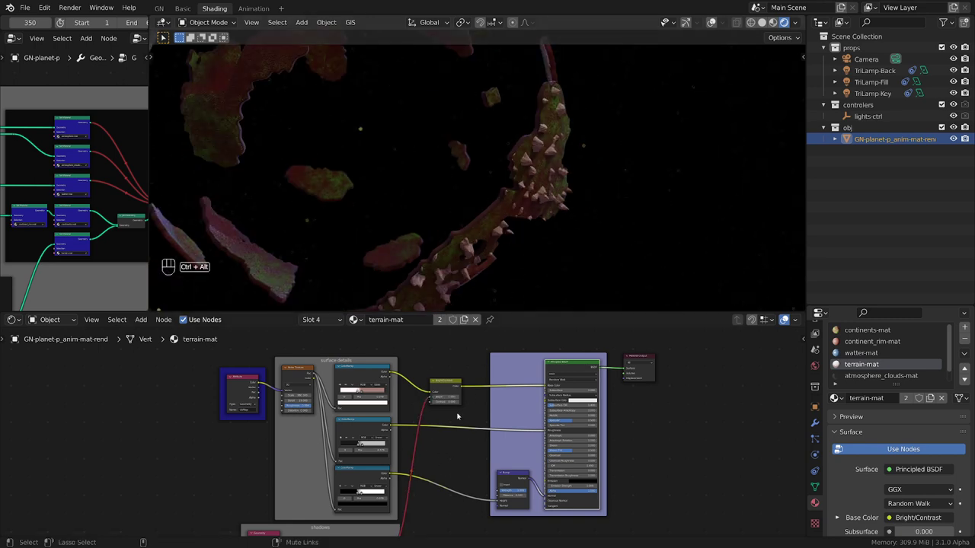
pyautogui.scroll(2, 436, 451)
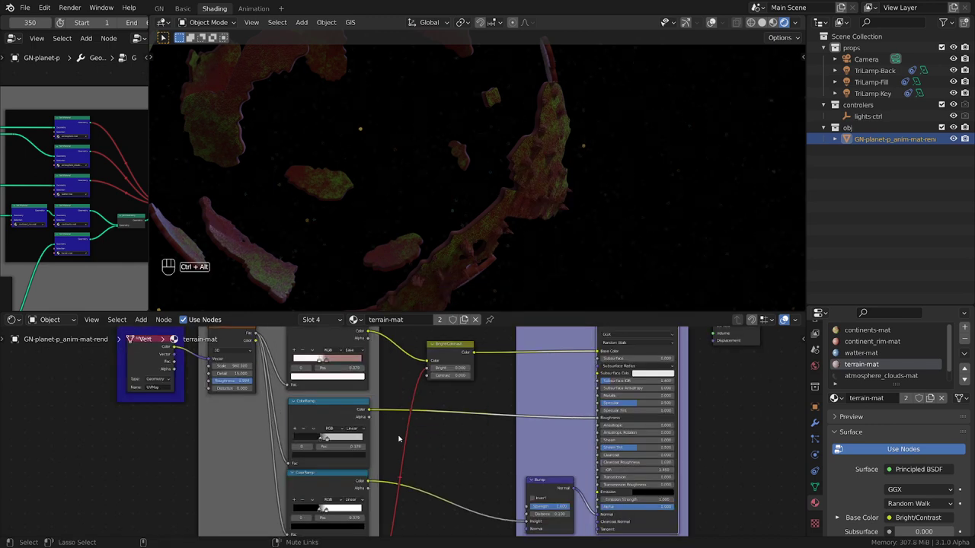
pyautogui.keyDown('ctrl'); pyautogui.keyDown('alt'); pyautogui.moveTo(416, 453); pyautogui.dragTo(410, 442, button='right'); pyautogui.keyUp('alt'); pyautogui.keyUp('ctrl')
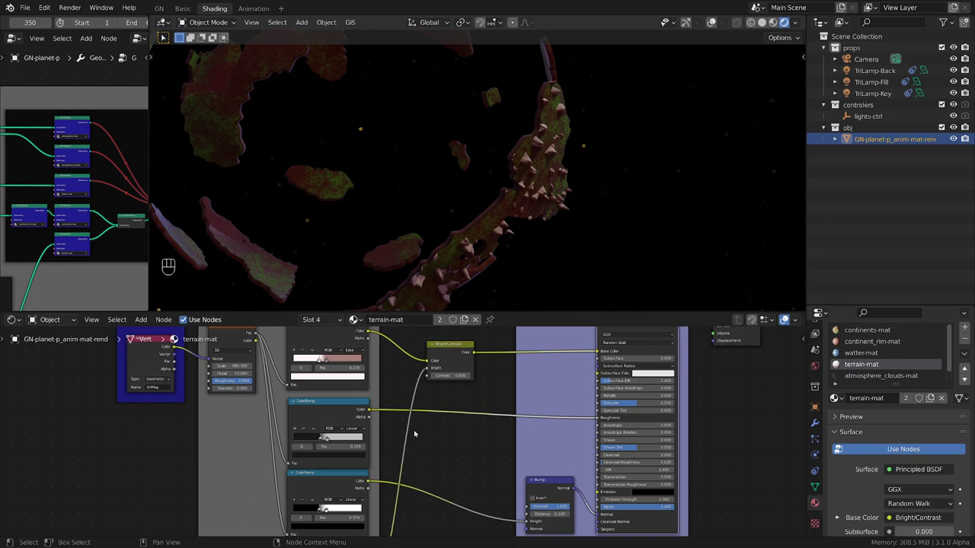
# Review the scene's Eevee render settings, from Sampling, Ambient Occlusion and Bloom down to Film and Simplify.
pyautogui.scroll(4, 817, 358)
pyautogui.click(816, 353)
pyautogui.scroll(-1, 842, 391)
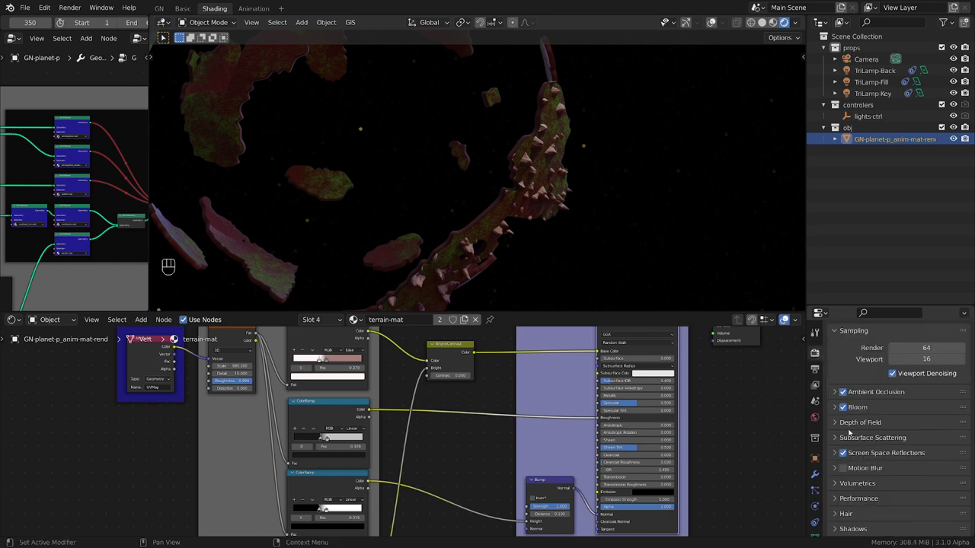
pyautogui.scroll(-1, 848, 435)
pyautogui.scroll(-3, 863, 453)
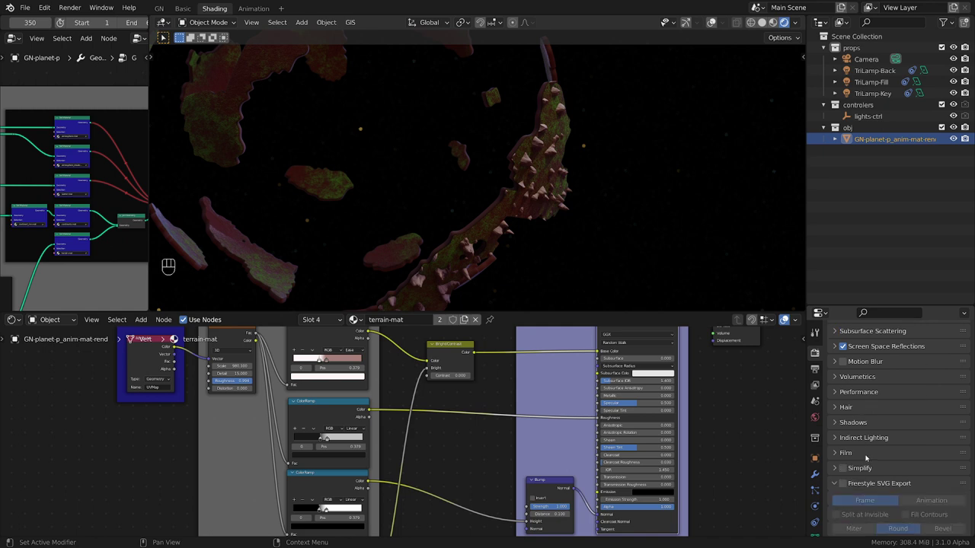
pyautogui.scroll(5, 868, 459)
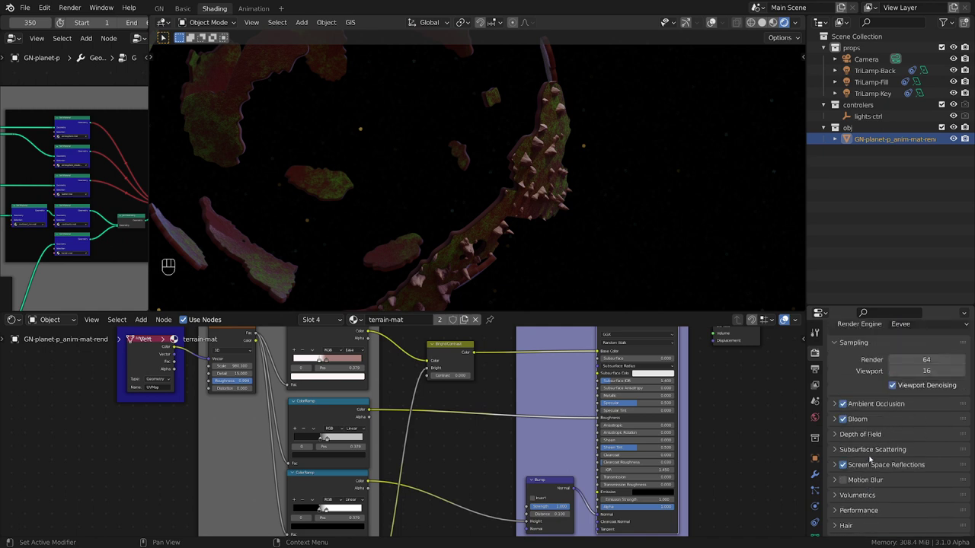